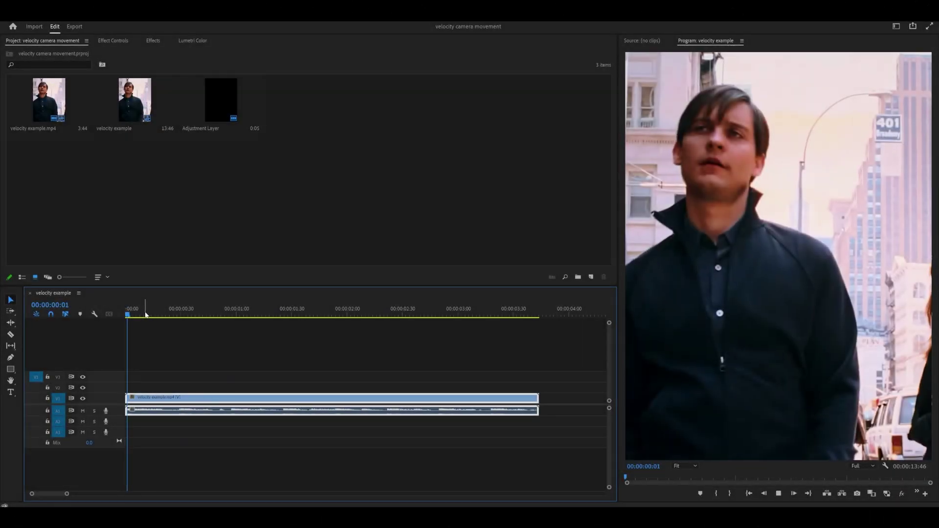
# Add timeline markers at 00:00:00:03 and 00:00:00:58 in the velocity example sequence
pyautogui.click(123, 317)
pyautogui.click(130, 317)
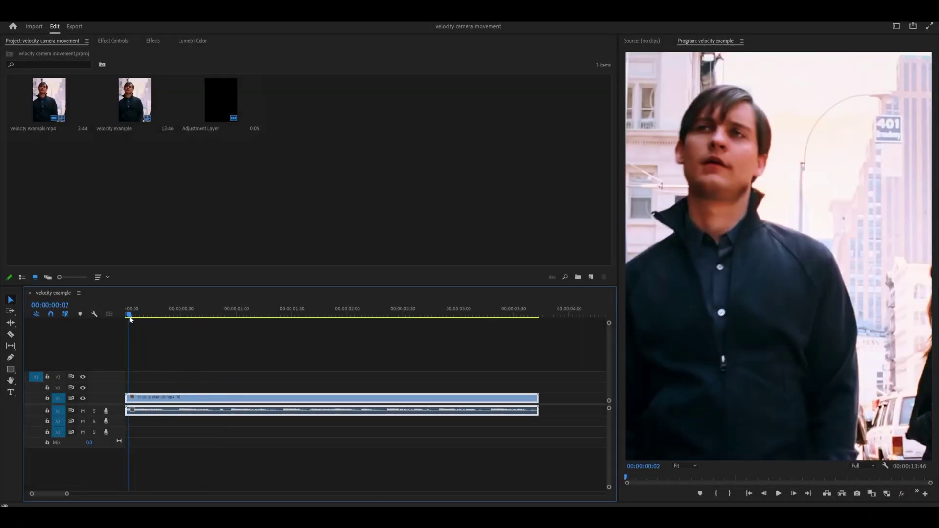
pyautogui.click(168, 334)
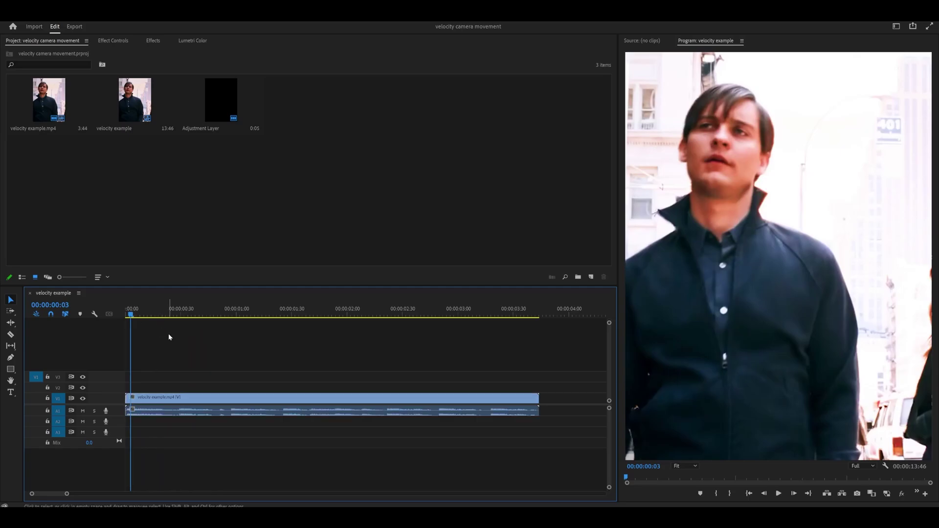
pyautogui.press('m')
pyautogui.moveTo(140, 314); pyautogui.dragTo(232, 315)
pyautogui.moveTo(274, 339)
pyautogui.mouseDown()
pyautogui.moveTo(363, 376)
pyautogui.moveTo(341, 375)
pyautogui.mouseUp()
pyautogui.press('m')
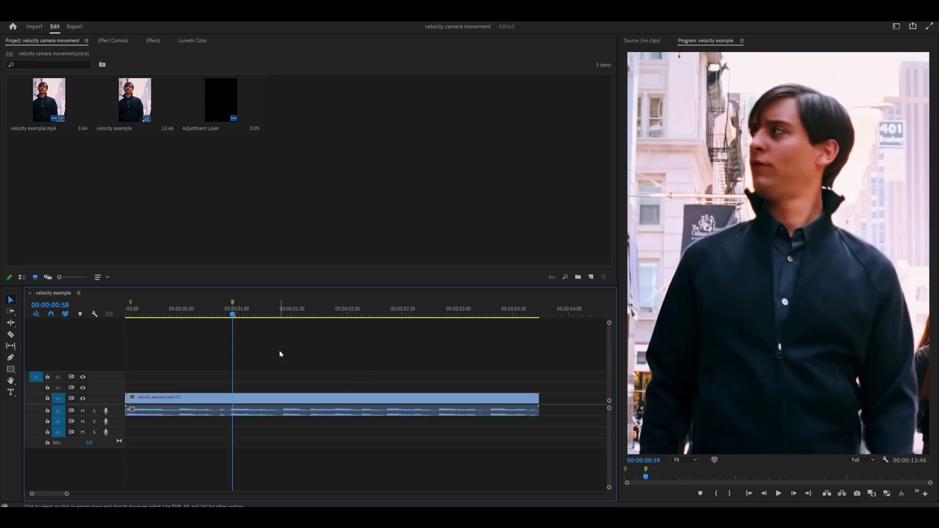
# Add timeline markers at 00:00:01:54 and 00:00:02:51
pyautogui.click(335, 315)
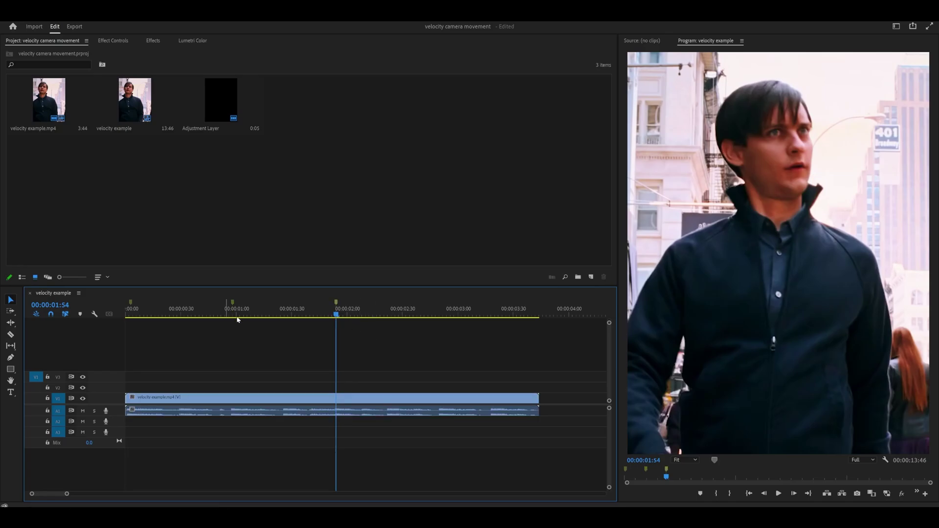
pyautogui.click(379, 315)
pyautogui.moveTo(379, 315); pyautogui.dragTo(439, 316)
pyautogui.click(483, 334)
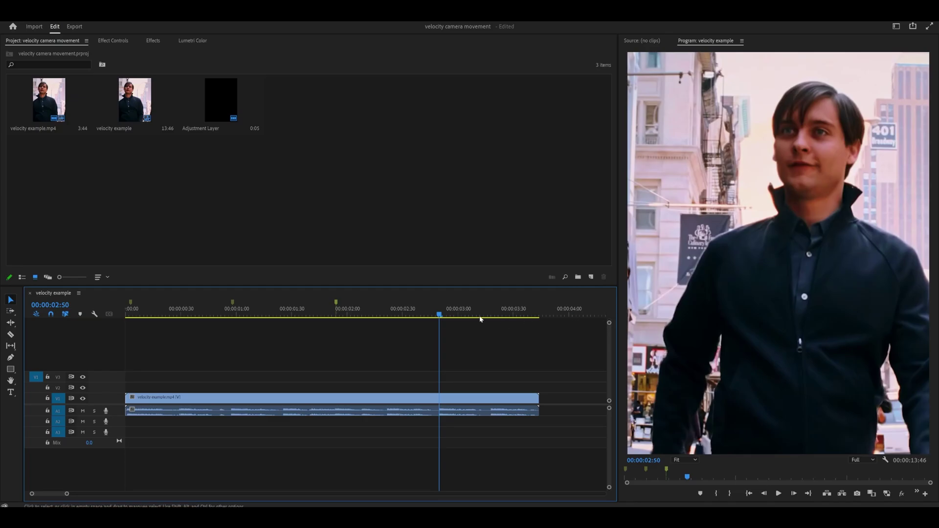
pyautogui.click(443, 315)
pyautogui.press('m')
pyautogui.click(477, 336)
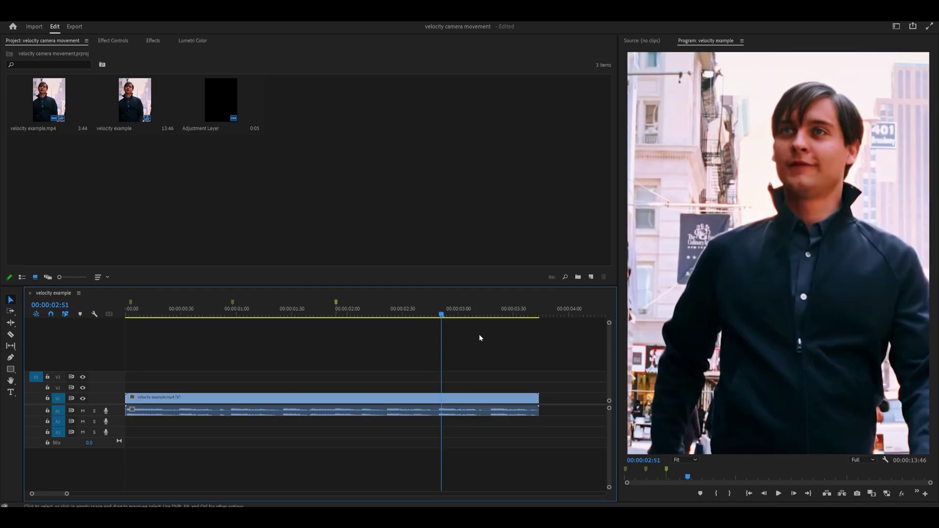
# Add a timeline marker at 00:00:03:37 and return the playhead to the start of the sequence
pyautogui.click(460, 316)
pyautogui.moveTo(465, 317); pyautogui.dragTo(526, 320)
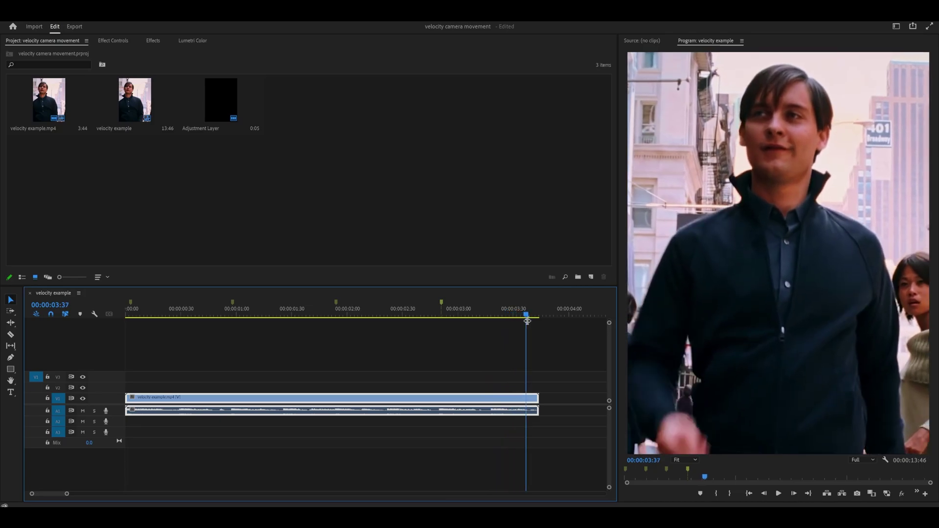
pyautogui.hotkey('ctrl', 'z')
pyautogui.click(566, 347)
pyautogui.press('m')
pyautogui.click(126, 316)
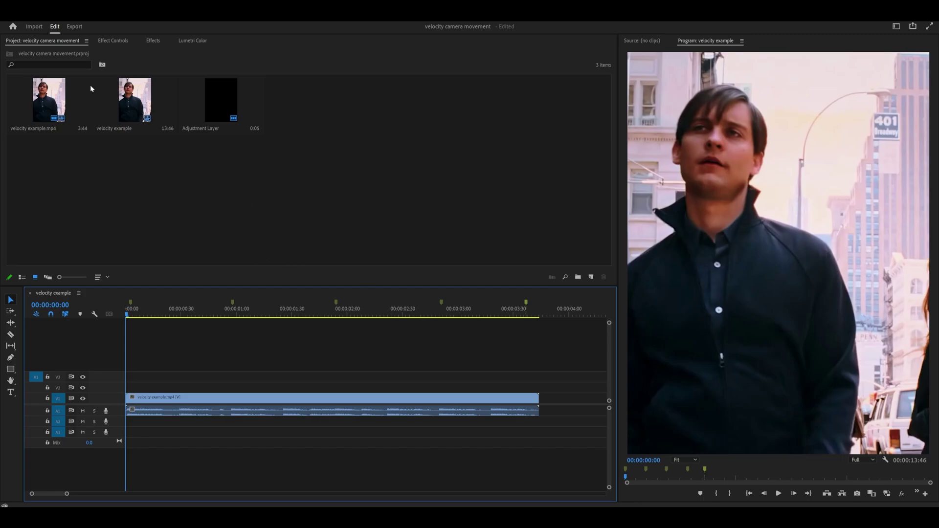
# Create a 1080 x 1440, 60 fps adjustment layer and place it on V2 above the whole video clip
pyautogui.rightClick(355, 109)
pyautogui.moveTo(421, 136)
pyautogui.click(469, 160)
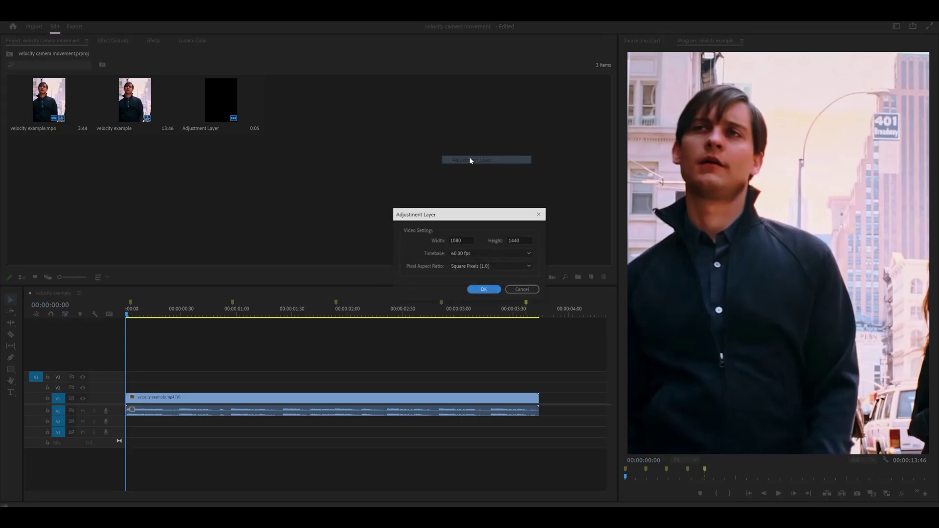
pyautogui.click(484, 292)
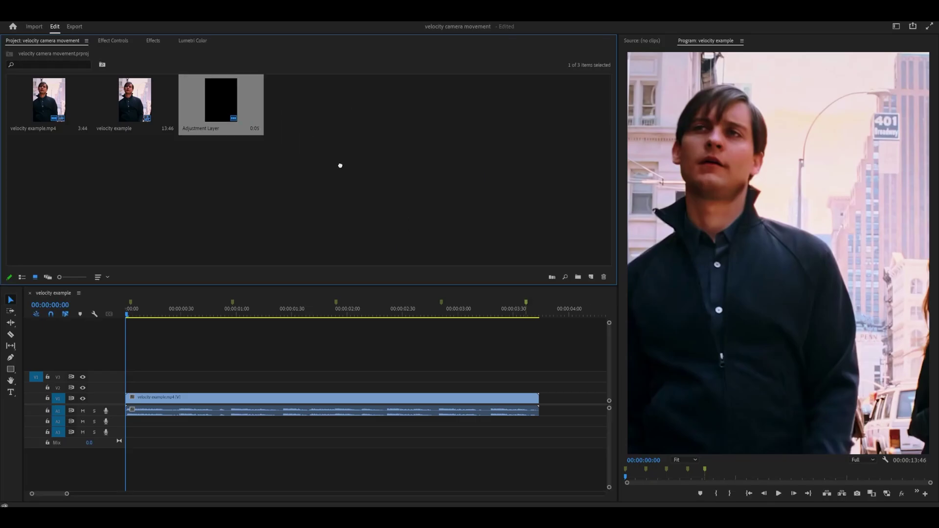
pyautogui.moveTo(221, 100); pyautogui.dragTo(537, 383)
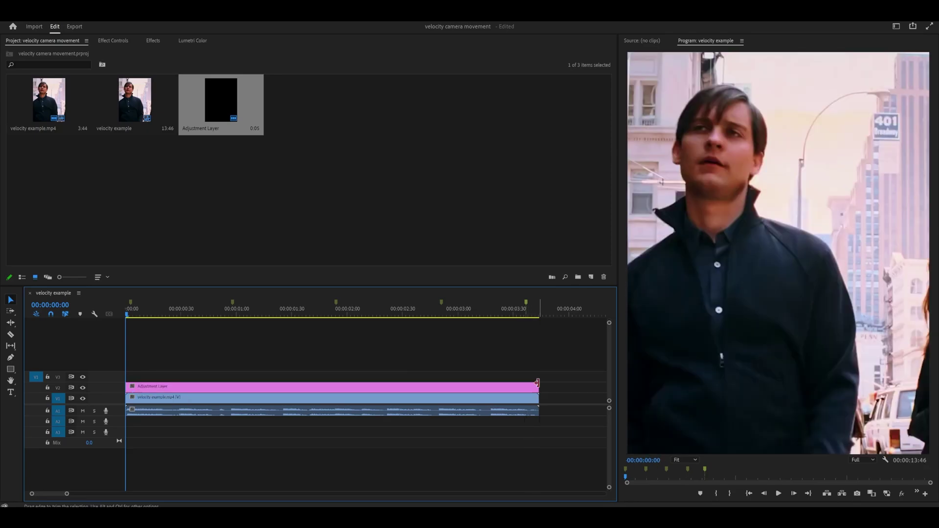
# Find the Distort Transform effect by searching for "transform" and apply it to the adjustment layer
pyautogui.click(496, 389)
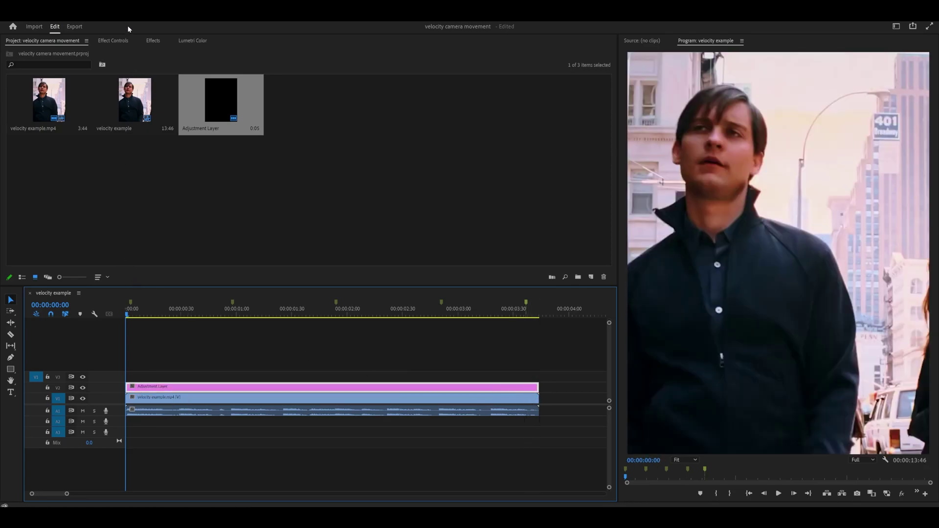
pyautogui.click(113, 41)
pyautogui.click(153, 40)
pyautogui.write('transform')
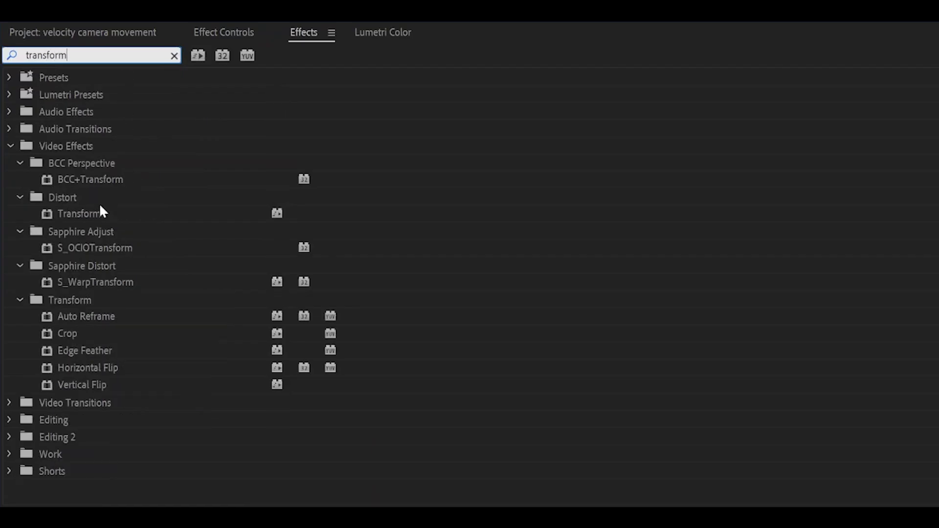
pyautogui.moveTo(85, 215); pyautogui.dragTo(264, 295)
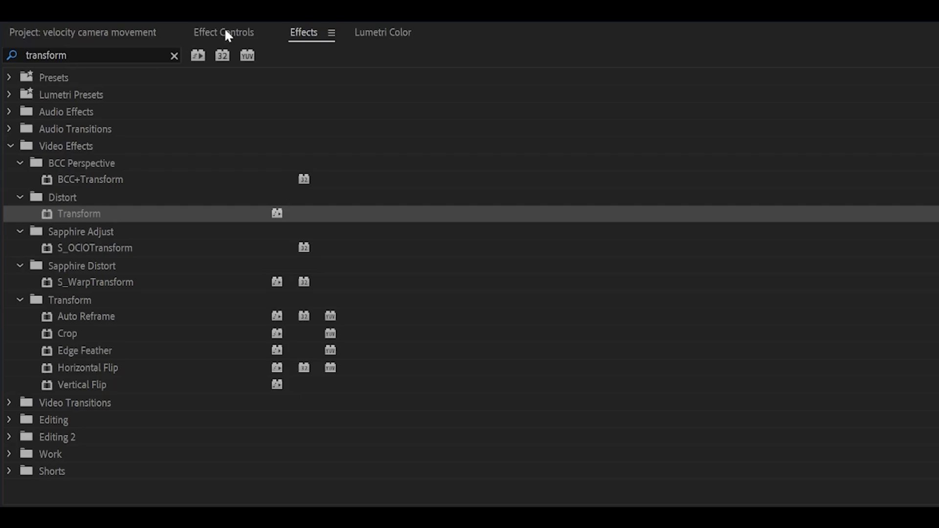
# Turn on keyframing for the Transform effect's Position, Scale and Rotation at the start of the adjustment layer
pyautogui.click(233, 33)
pyautogui.scroll(-5, 624, 248)
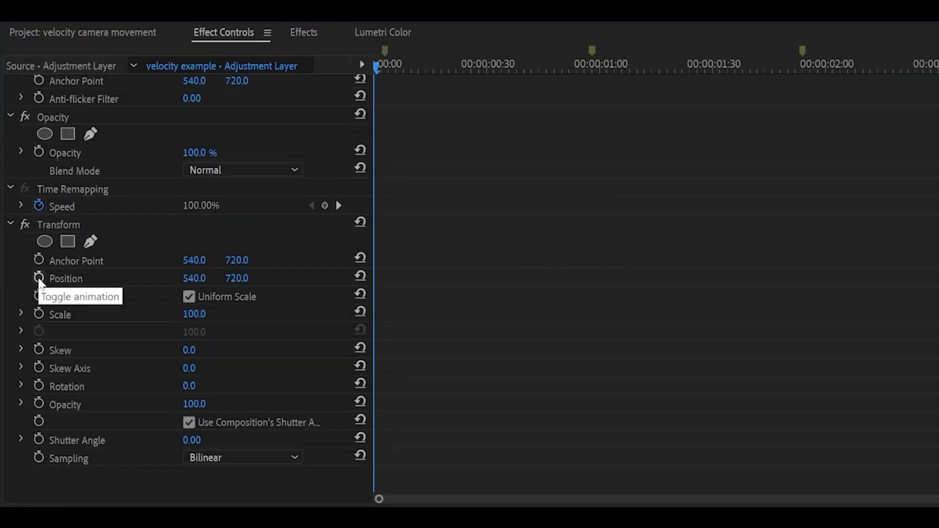
pyautogui.click(38, 277)
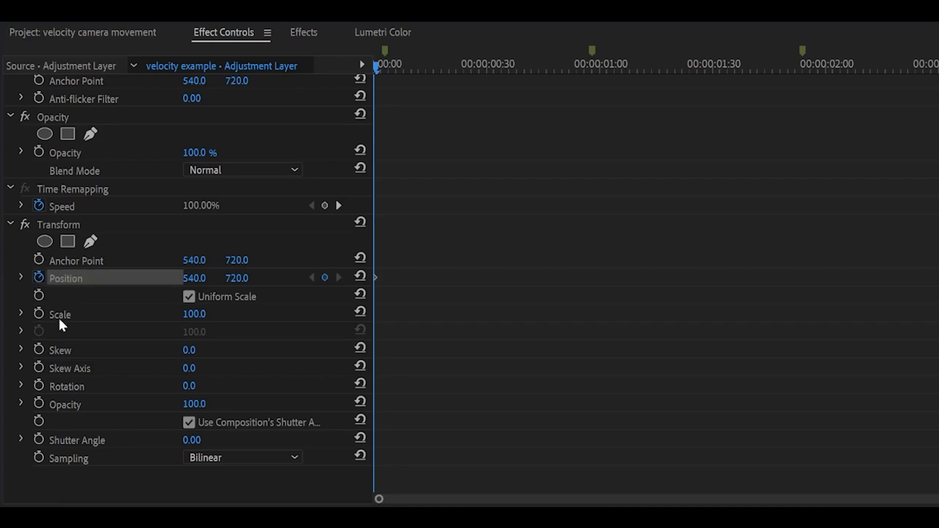
pyautogui.click(38, 313)
pyautogui.click(38, 385)
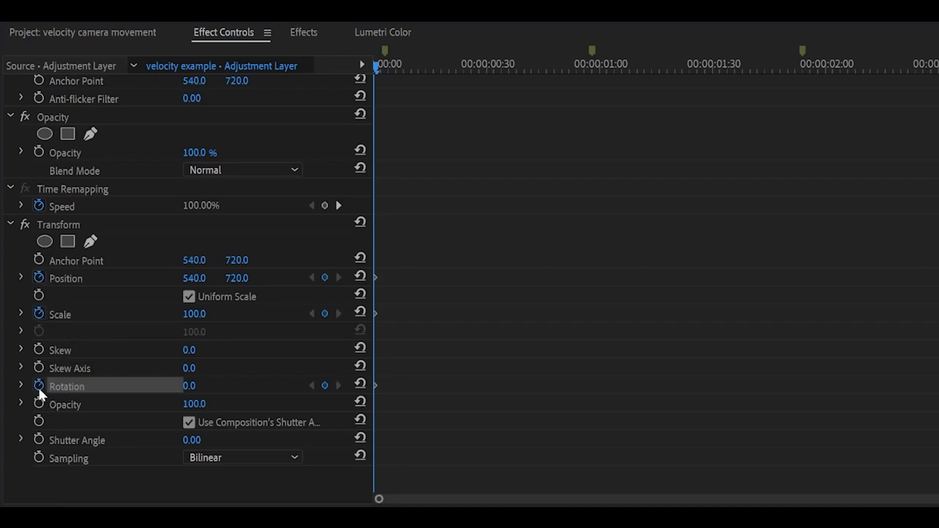
pyautogui.moveTo(375, 66)
pyautogui.mouseDown()
pyautogui.moveTo(433, 66)
pyautogui.moveTo(375, 66)
pyautogui.mouseUp()
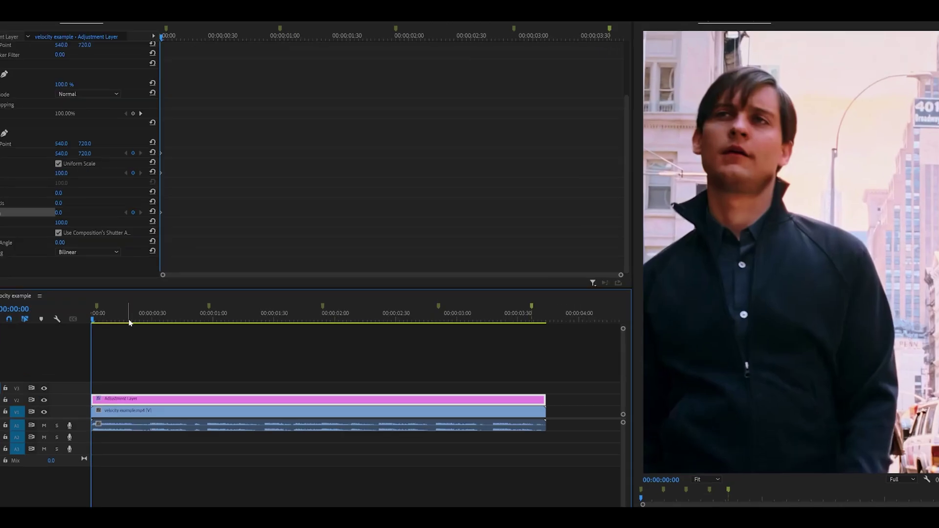
# Add a Transform Scale keyframe of 125 at the 00:00:00:58 marker
pyautogui.moveTo(151, 317); pyautogui.dragTo(232, 315)
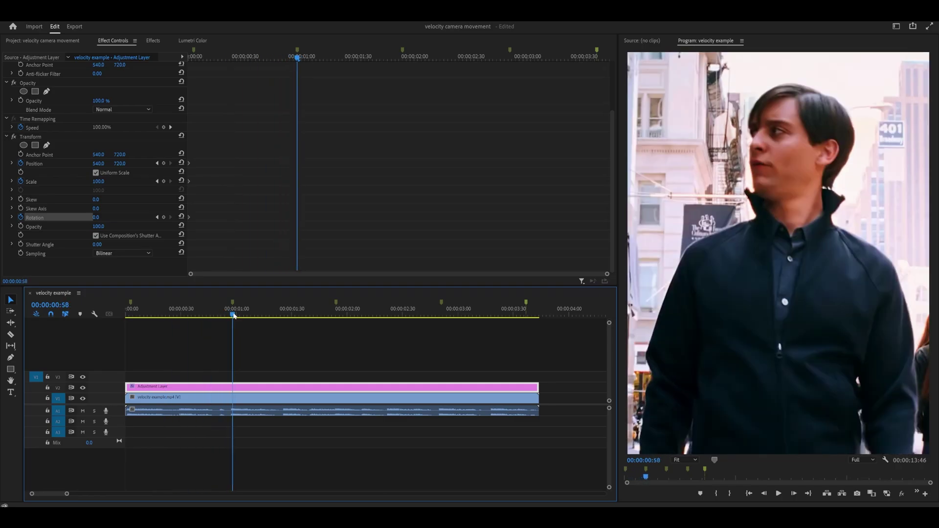
pyautogui.click(30, 186)
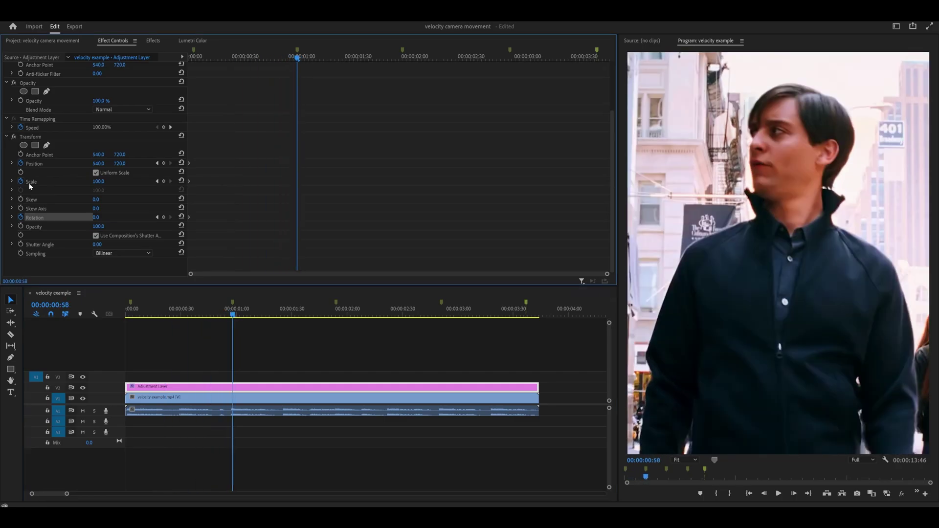
pyautogui.click(99, 182)
pyautogui.write('125')
pyautogui.press('Return')
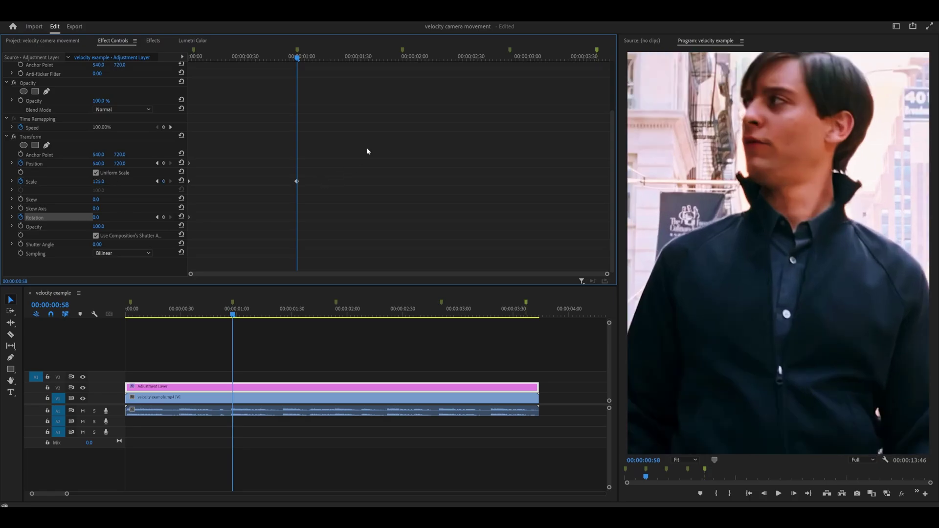
# Set the Transform Position to 609, 868 and the Rotation to -1° at the 00:00:00:58 marker
pyautogui.moveTo(121, 164); pyautogui.dragTo(102, 163)
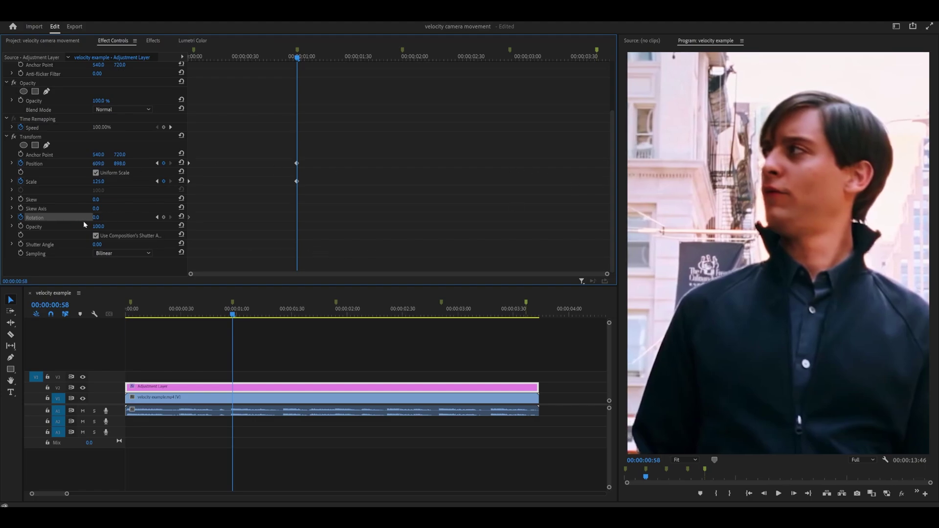
pyautogui.click(97, 217)
pyautogui.write('-1')
pyautogui.press('Return')
pyautogui.moveTo(124, 164); pyautogui.dragTo(109, 164)
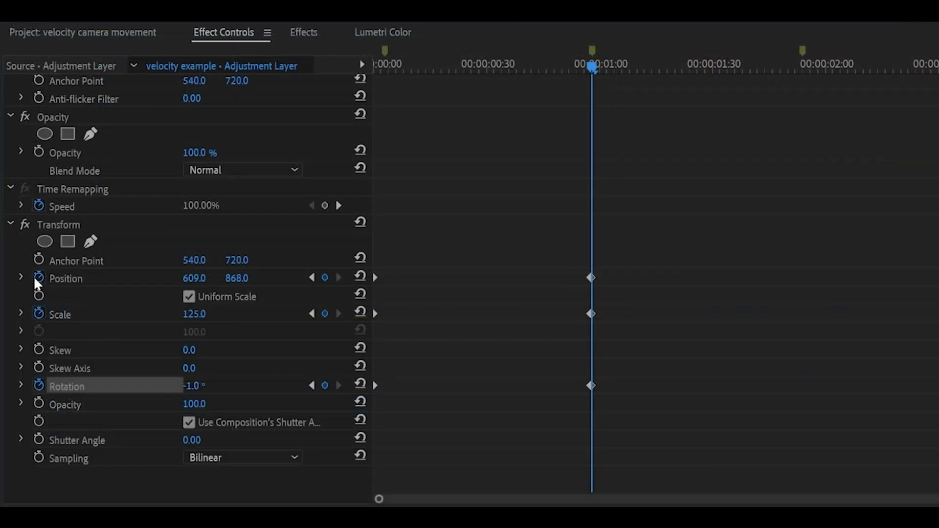
# Expand the value and velocity graphs of the Transform effect's Position, Scale and Rotation
pyautogui.click(21, 277)
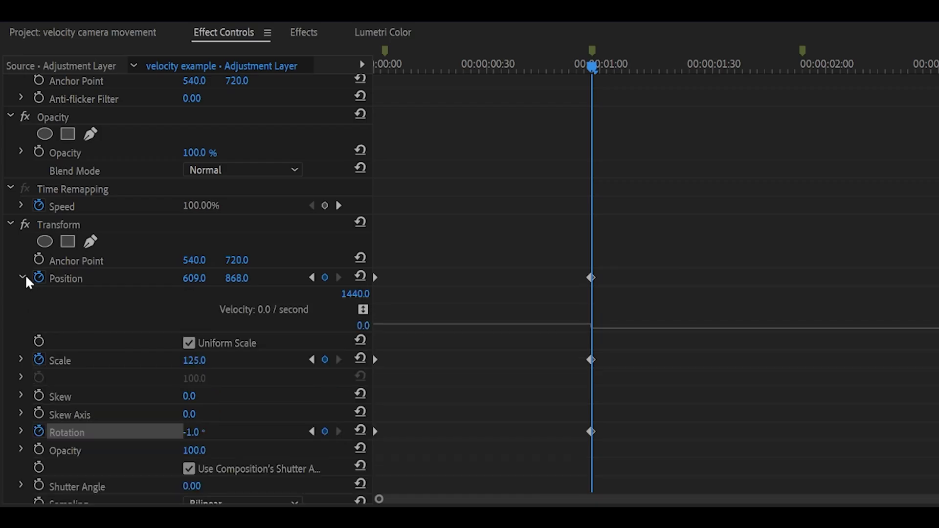
pyautogui.scroll(-1, 30, 294)
pyautogui.click(20, 314)
pyautogui.scroll(-2, 59, 337)
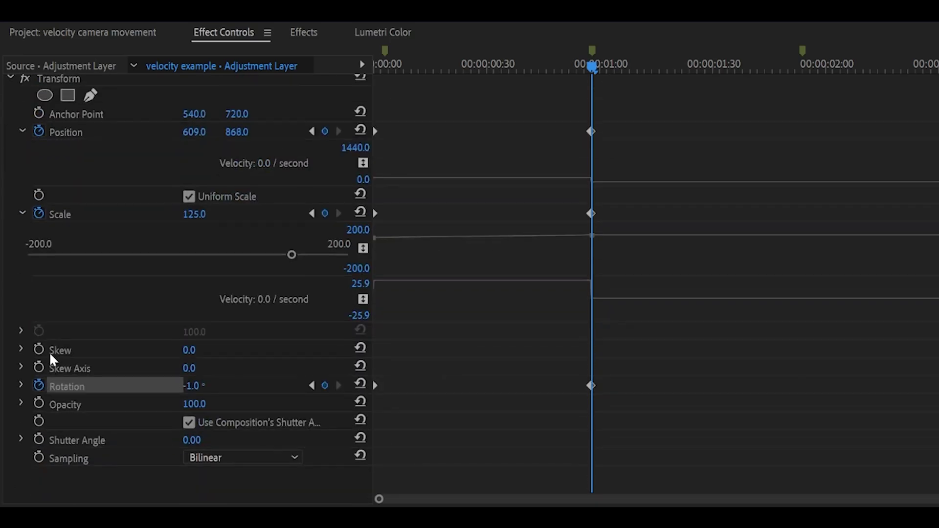
pyautogui.click(20, 384)
pyautogui.scroll(-1, 577, 195)
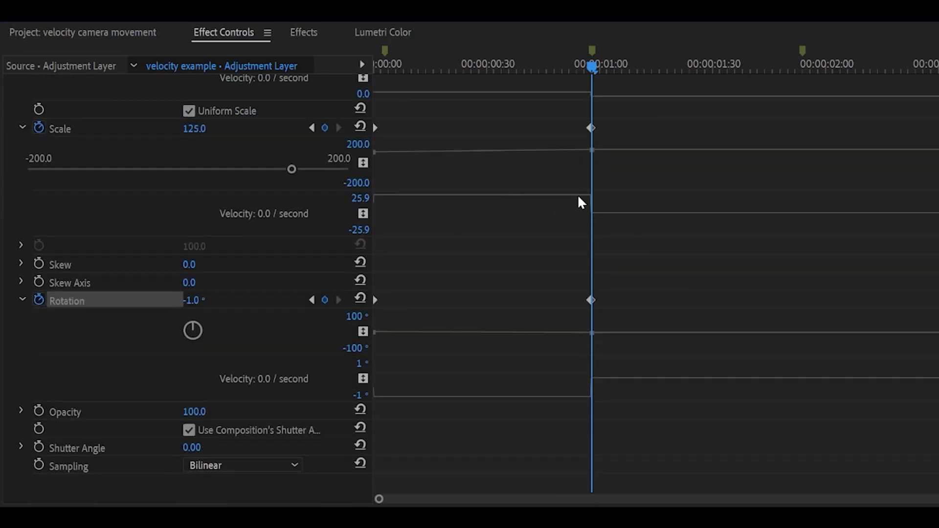
pyautogui.scroll(1, 593, 161)
pyautogui.scroll(-1, 593, 157)
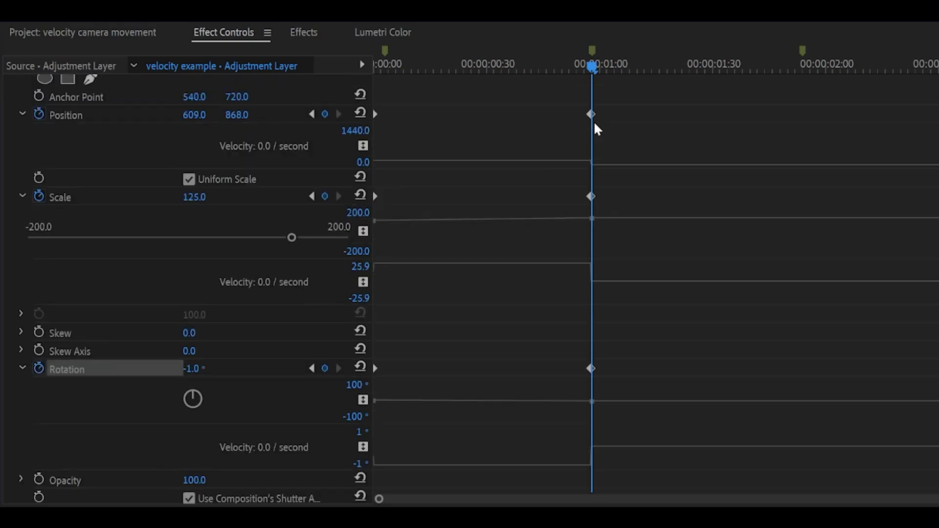
# Ease into the second Position keyframe by lowering its velocity to zero and lengthening the incoming handle to about half the curve
pyautogui.click(591, 113)
pyautogui.click(517, 68)
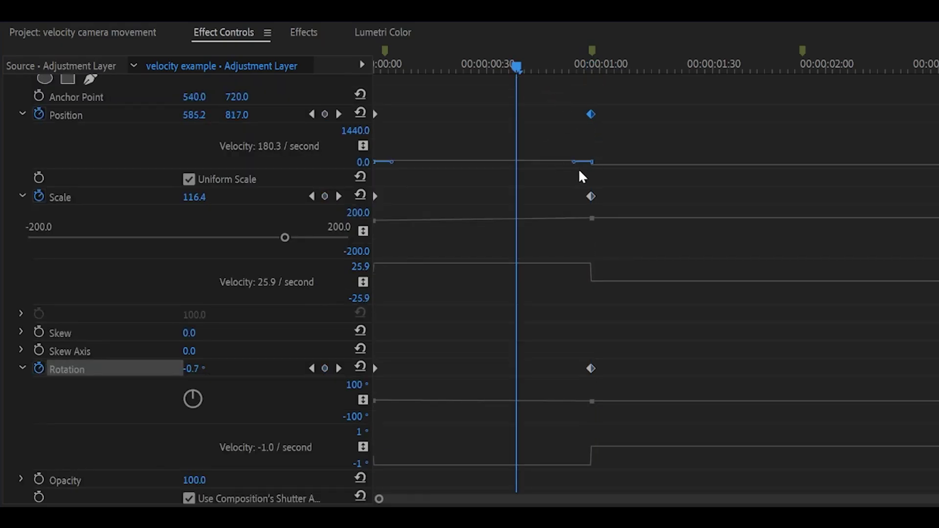
pyautogui.moveTo(575, 167); pyautogui.dragTo(482, 166)
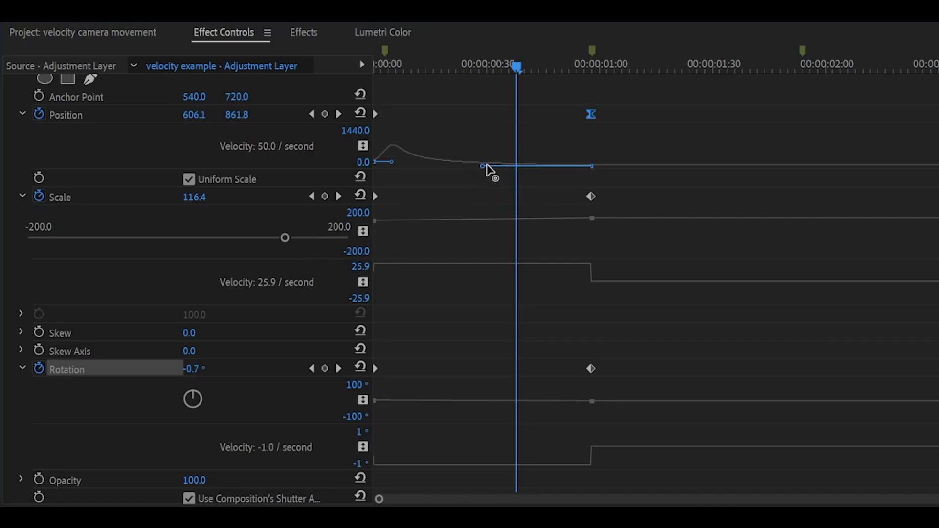
# Ease into the second Scale keyframe by lowering its velocity to zero and lengthening the incoming handle to about half the curve
pyautogui.click(592, 197)
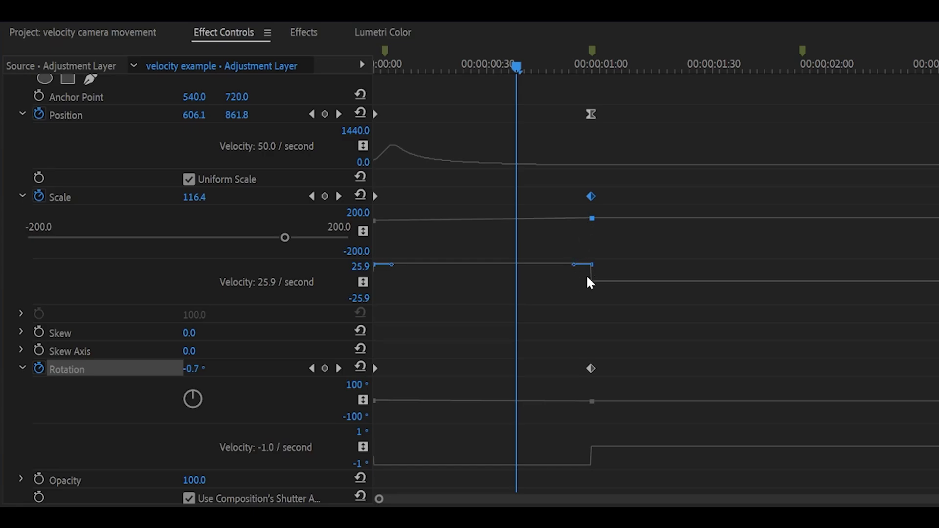
pyautogui.moveTo(574, 266); pyautogui.dragTo(413, 287)
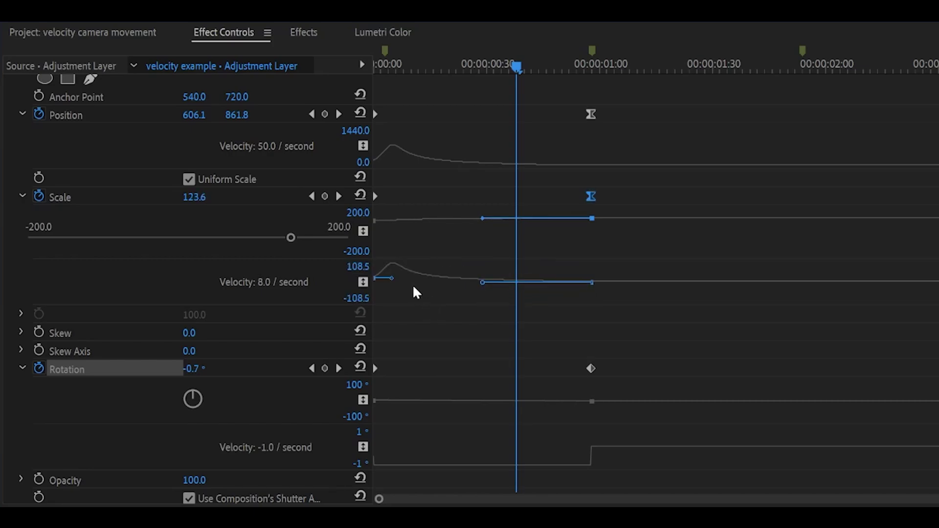
pyautogui.click(412, 275)
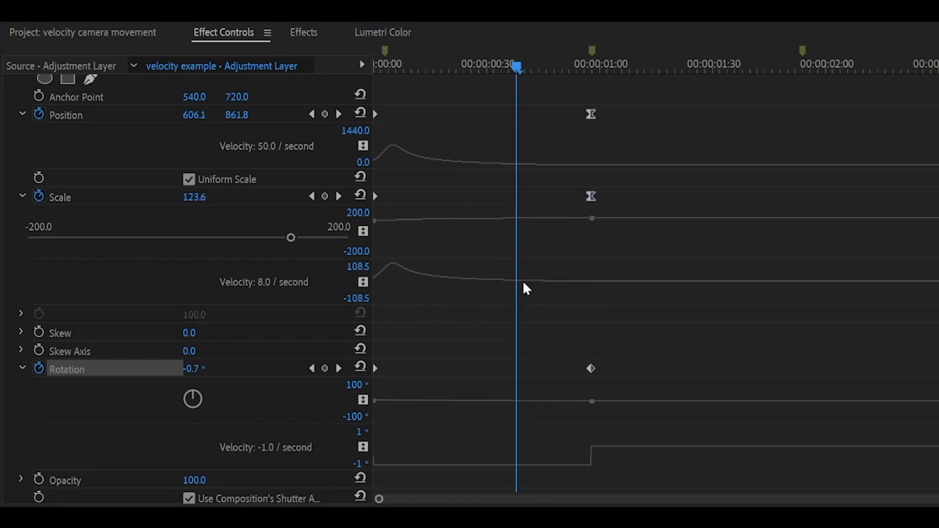
# Pull the incoming velocity handle of the second Scale keyframe slightly below the zero line
pyautogui.click(590, 196)
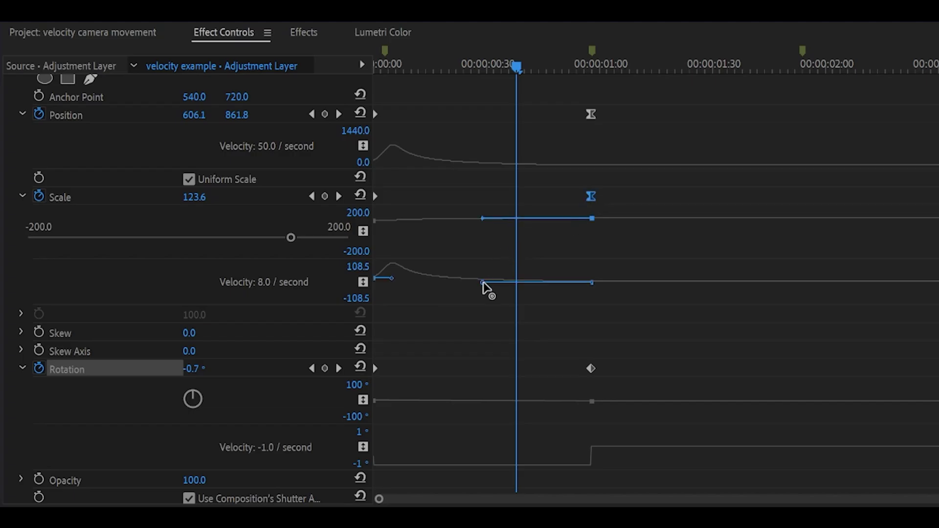
pyautogui.moveTo(482, 283); pyautogui.dragTo(476, 292)
pyautogui.click(640, 308)
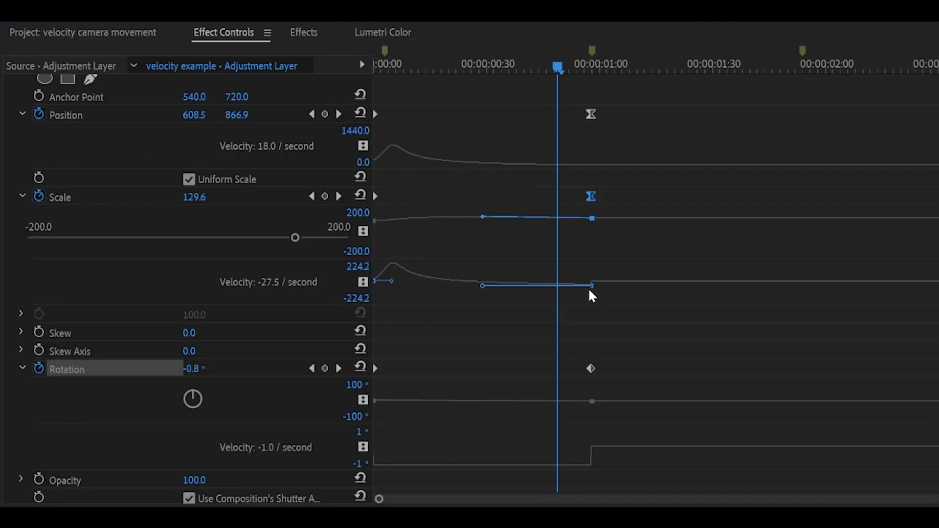
pyautogui.click(586, 298)
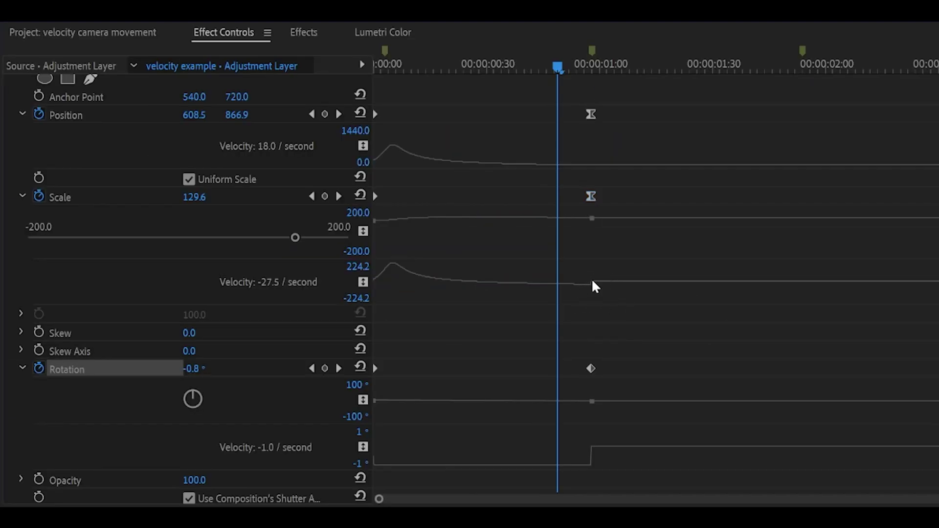
# Undo the last Scale velocity change and ease into the second Rotation keyframe by bringing its velocity to zero and lengthening the incoming handle
pyautogui.hotkey('ctrl', 'z')
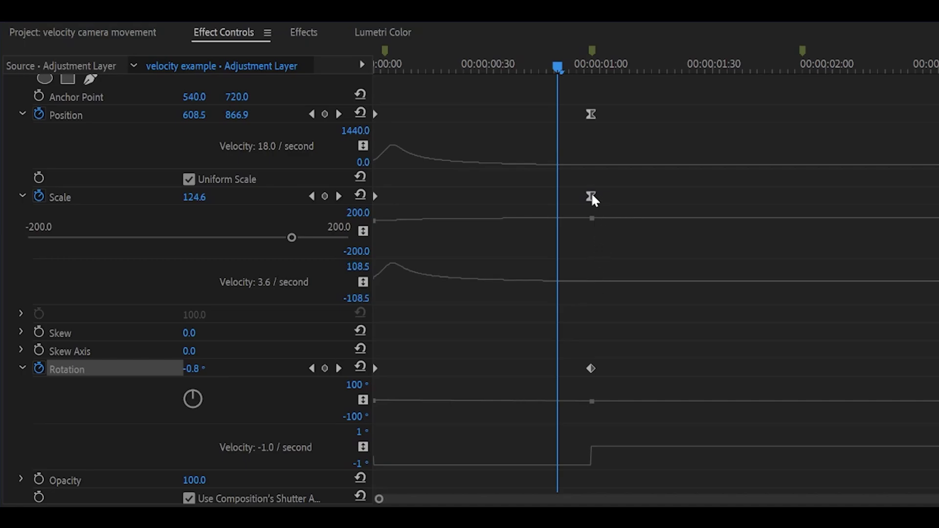
pyautogui.click(591, 368)
pyautogui.scroll(-3, 616, 347)
pyautogui.moveTo(567, 391); pyautogui.dragTo(389, 373)
pyautogui.click(647, 273)
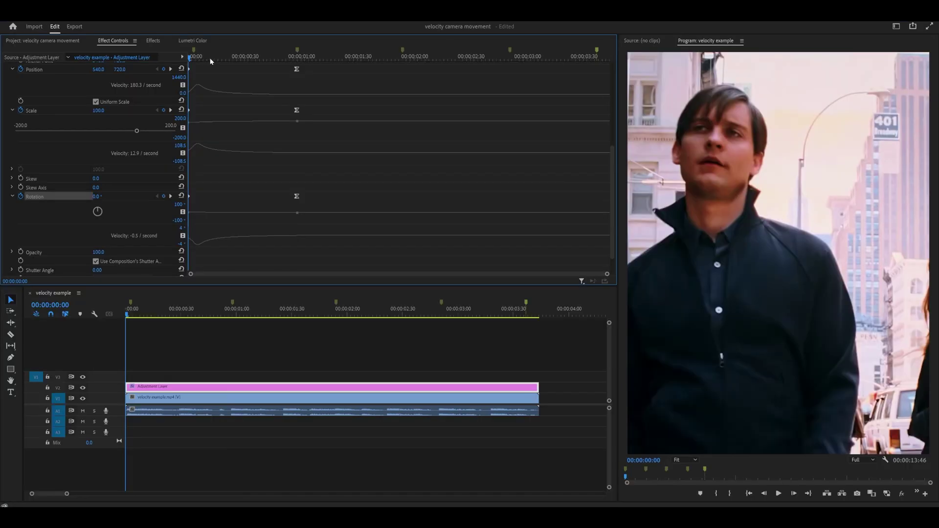
# Preview the eased movement and add a Position keyframe at the 00:00:01:54 marker with a horizontal value of 436
pyautogui.press('space')
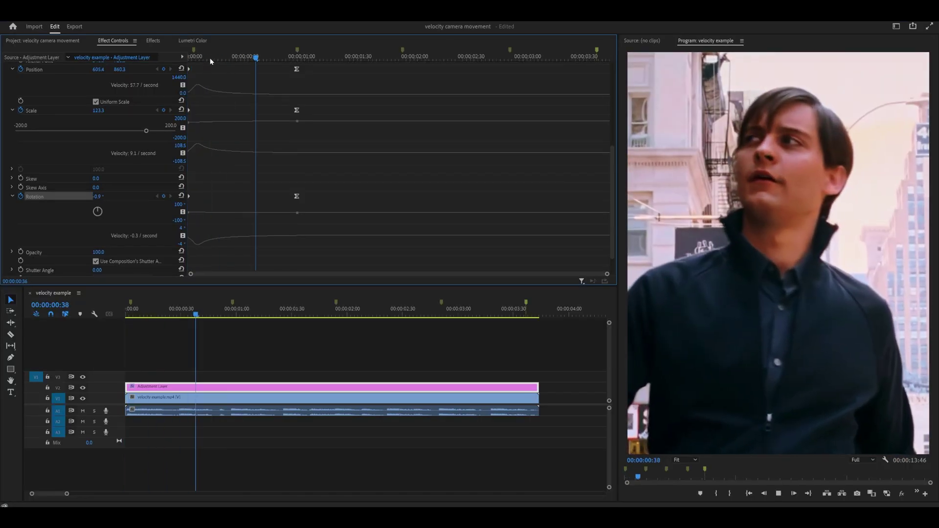
pyautogui.moveTo(210, 60); pyautogui.dragTo(404, 62)
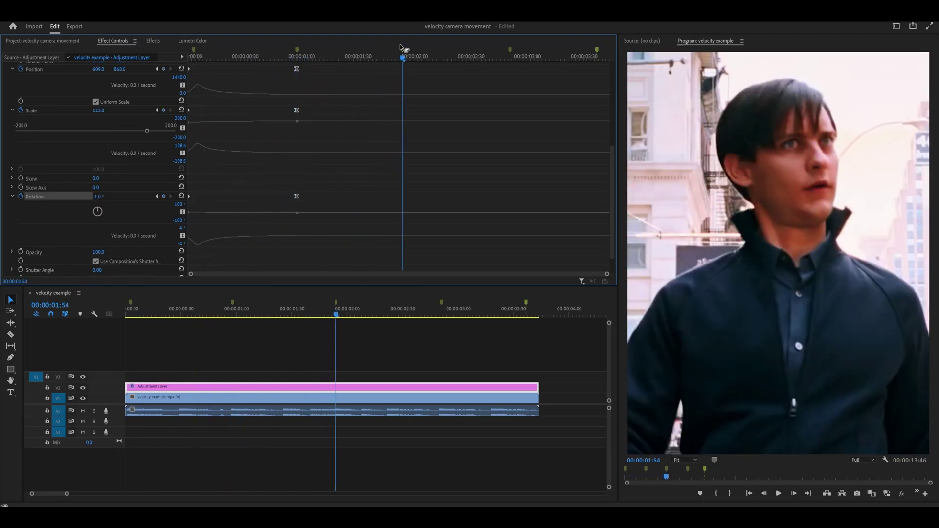
pyautogui.scroll(1, 376, 126)
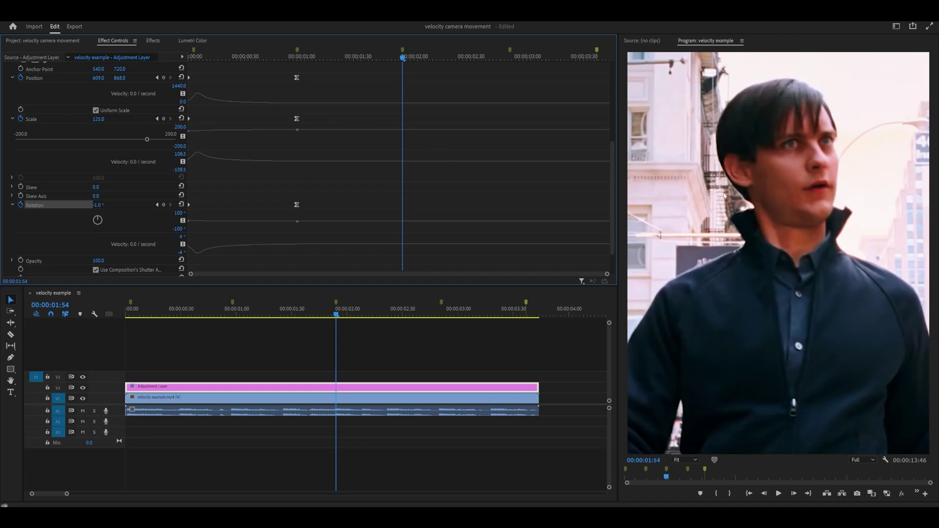
pyautogui.moveTo(96, 78); pyautogui.dragTo(46, 78)
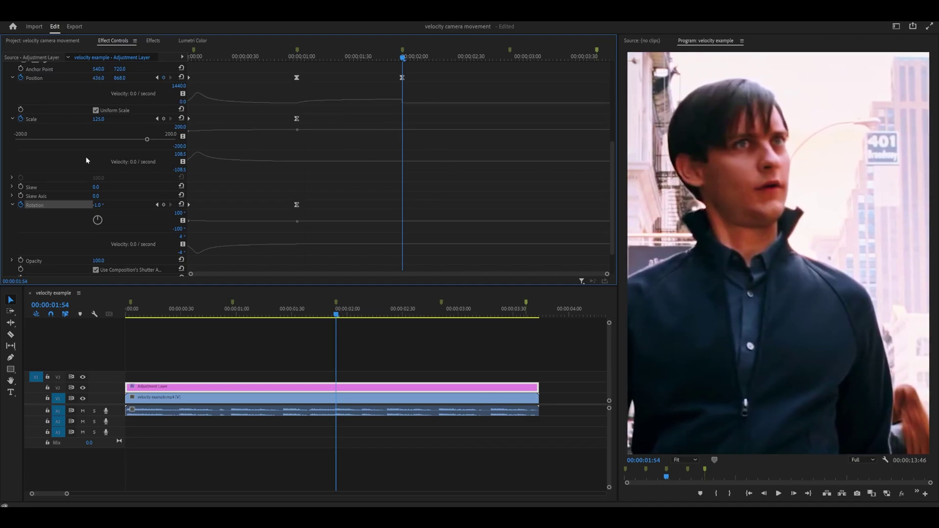
# Set the Transform Rotation to 0.5° at 00:00:01:54
pyautogui.click(104, 205)
pyautogui.write('0.5')
pyautogui.press('Return')
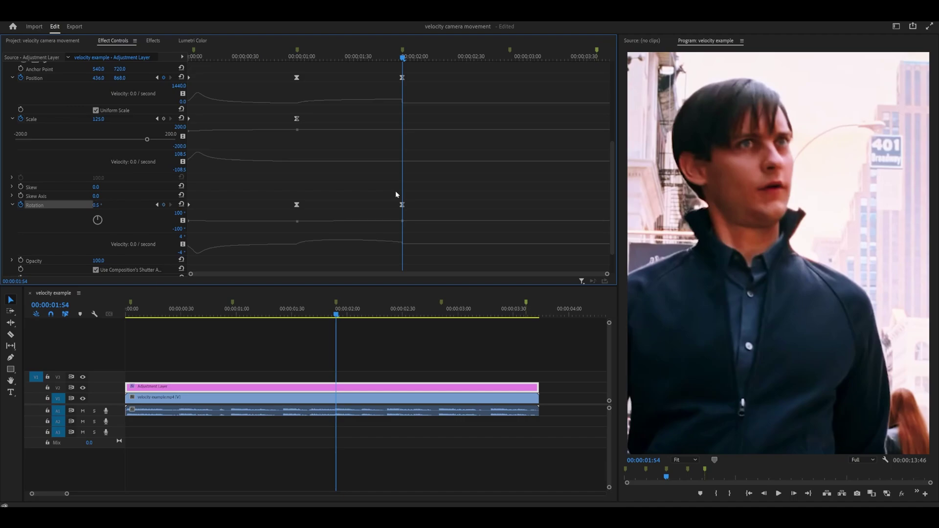
# Set Scale to 115 and reposition the frame to 467, 809 at 00:00:01:54 so it covers the black edges
pyautogui.click(104, 118)
pyautogui.write('115')
pyautogui.press('Return')
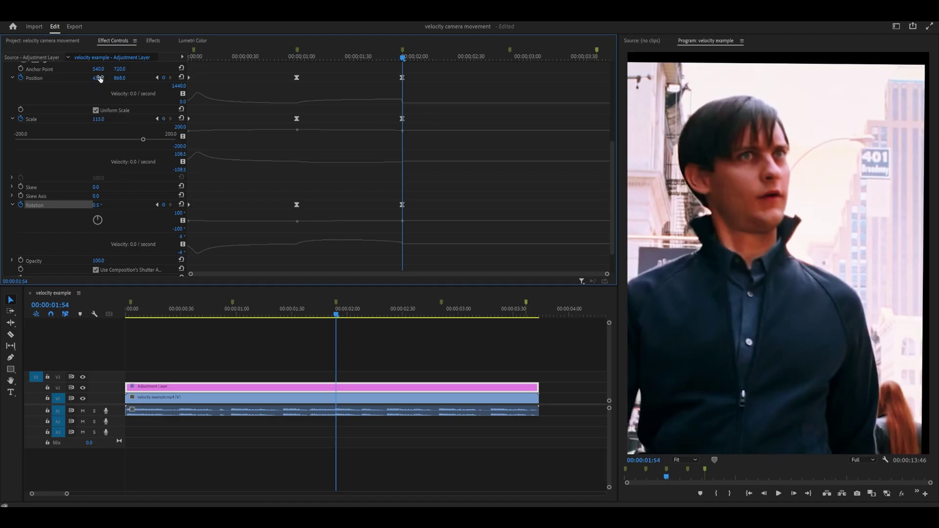
pyautogui.moveTo(99, 79)
pyautogui.mouseDown()
pyautogui.moveTo(114, 78)
pyautogui.moveTo(90, 78)
pyautogui.mouseUp()
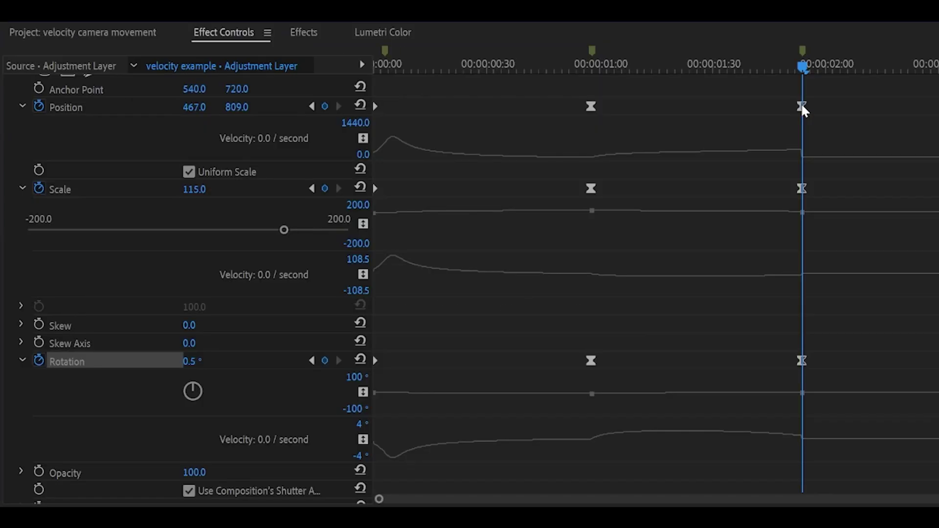
# Ease into the Position and Scale keyframes at 00:00:01:54 by lowering their incoming velocity to zero and lengthening the incoming handles
pyautogui.click(401, 76)
pyautogui.moveTo(770, 152); pyautogui.dragTo(690, 153)
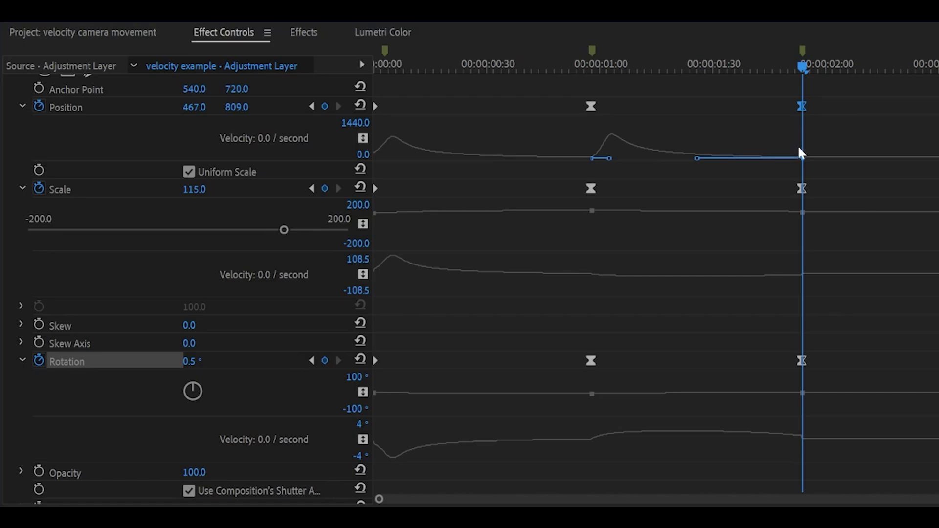
pyautogui.click(801, 188)
pyautogui.moveTo(836, 182); pyautogui.dragTo(755, 384)
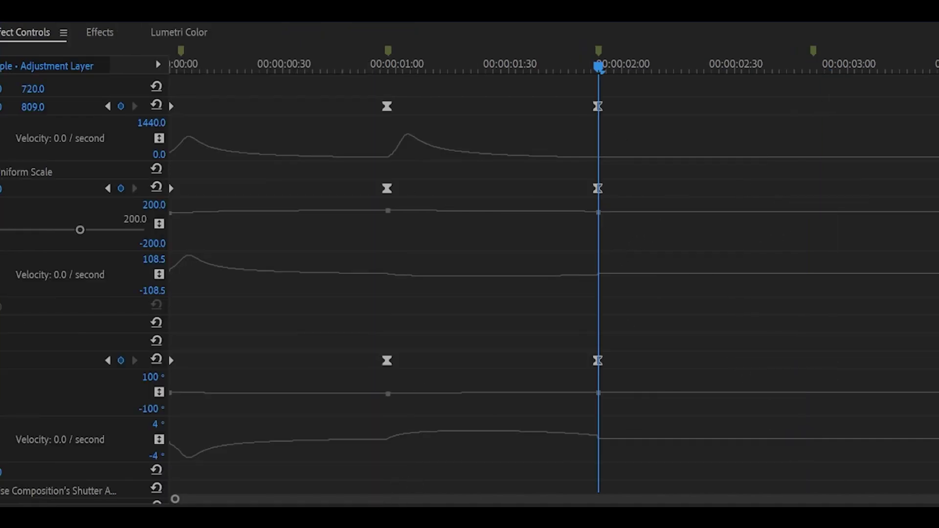
pyautogui.press('=')
pyautogui.moveTo(917, 499); pyautogui.dragTo(621, 500)
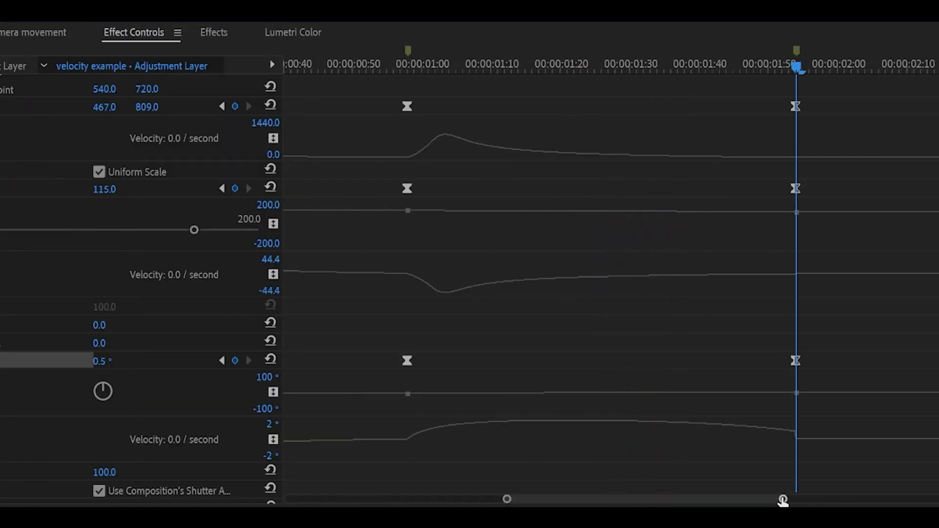
pyautogui.moveTo(783, 498); pyautogui.dragTo(938, 499)
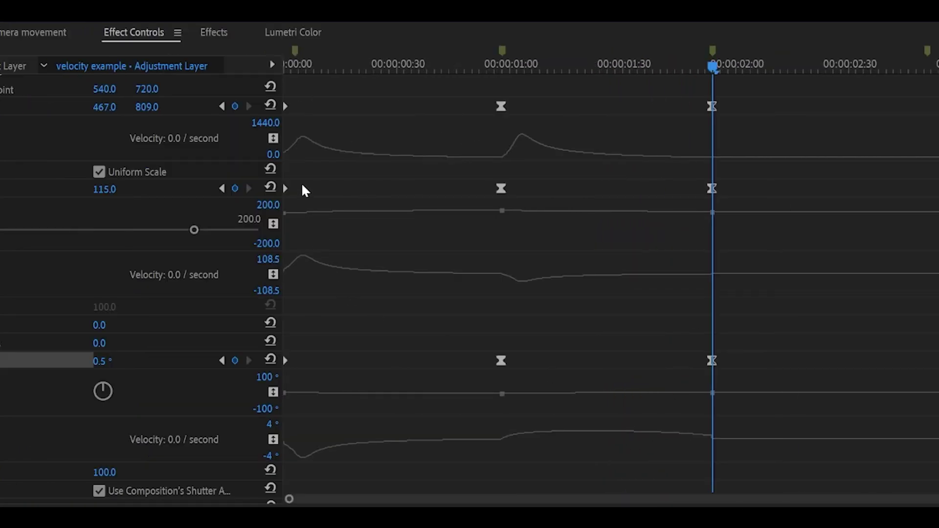
# Cut the first Scale and Rotation keyframes from the start of the layer
pyautogui.moveTo(306, 177); pyautogui.dragTo(245, 382)
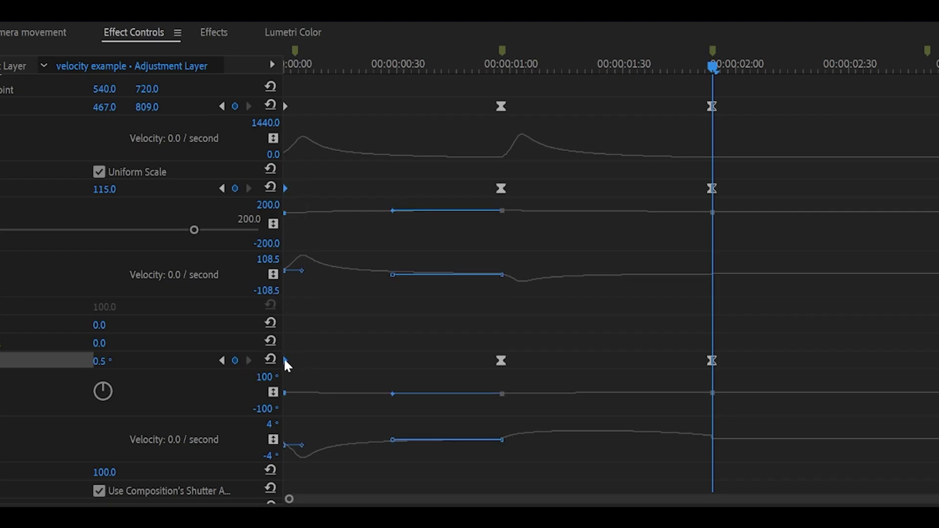
pyautogui.moveTo(769, 177); pyautogui.dragTo(481, 369)
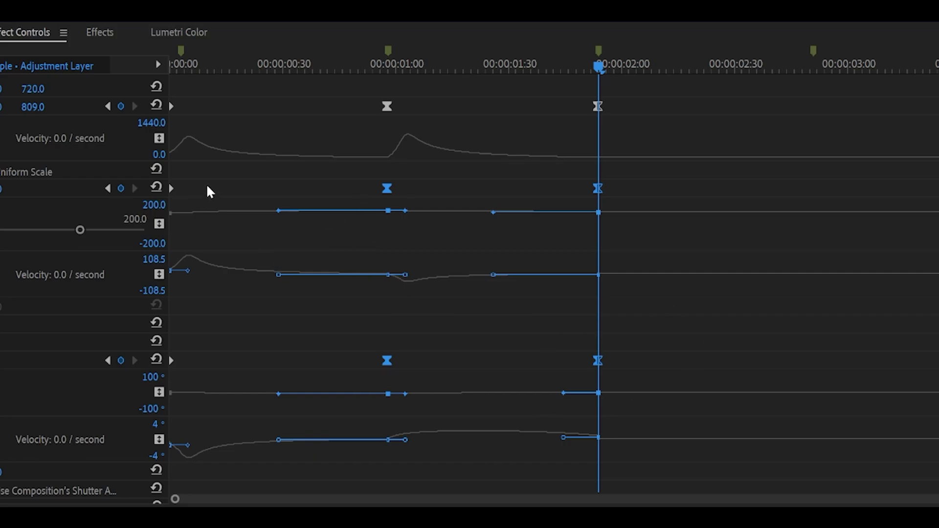
pyautogui.moveTo(201, 178); pyautogui.dragTo(137, 381)
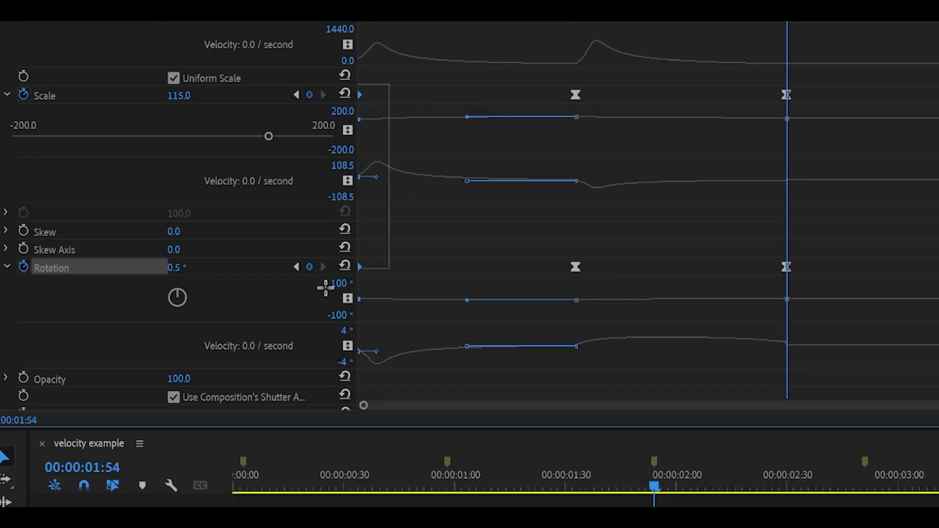
pyautogui.moveTo(326, 288); pyautogui.dragTo(322, 291)
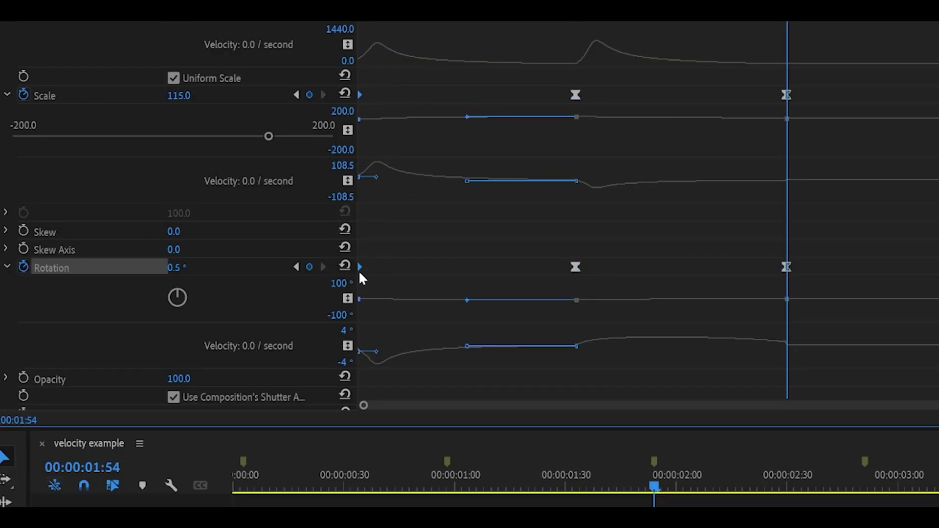
pyautogui.rightClick(359, 268)
pyautogui.click(386, 296)
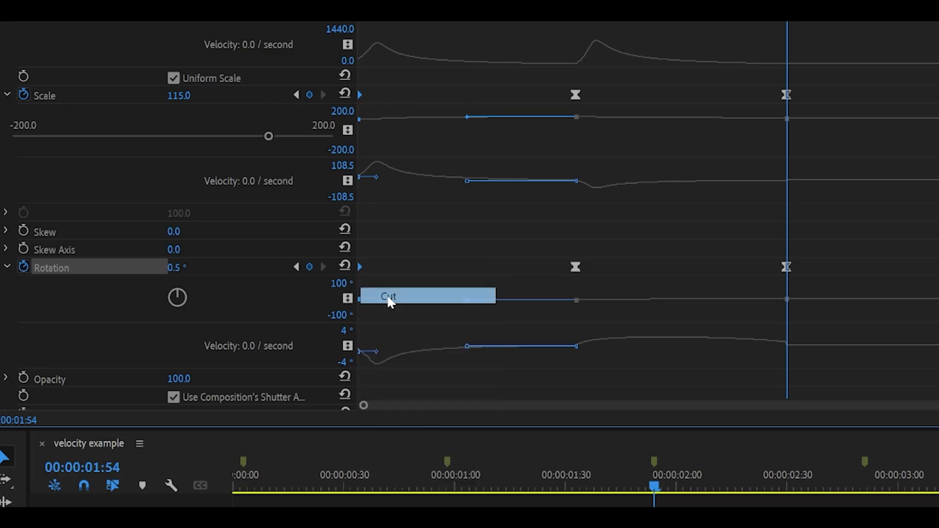
# Ease into the Rotation keyframe at 00:00:01:54 by lowering its velocity to zero and lengthening the incoming handle
pyautogui.click(597, 362)
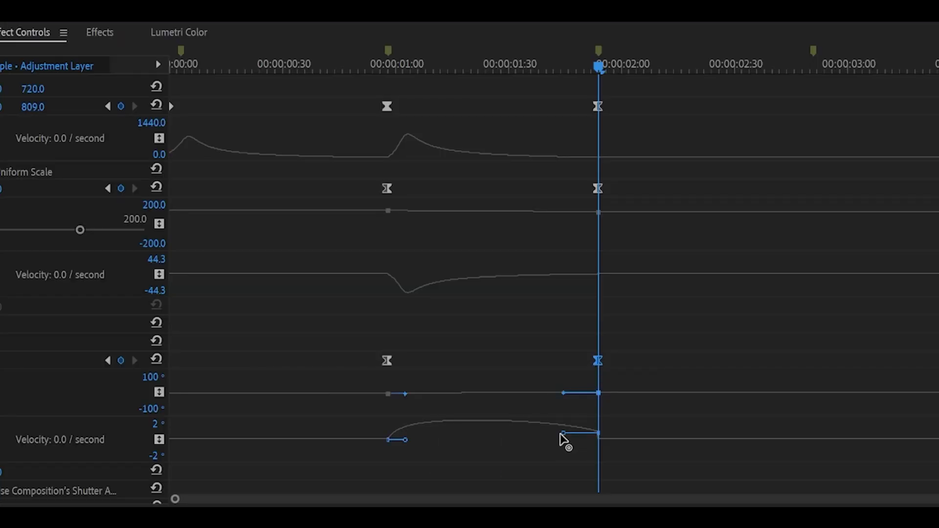
pyautogui.moveTo(561, 434); pyautogui.dragTo(413, 440)
pyautogui.click(466, 370)
# Paste the cut Scale and Rotation keyframes at 00:00:00:00 and play back the movement
pyautogui.moveTo(249, 66); pyautogui.dragTo(170, 66)
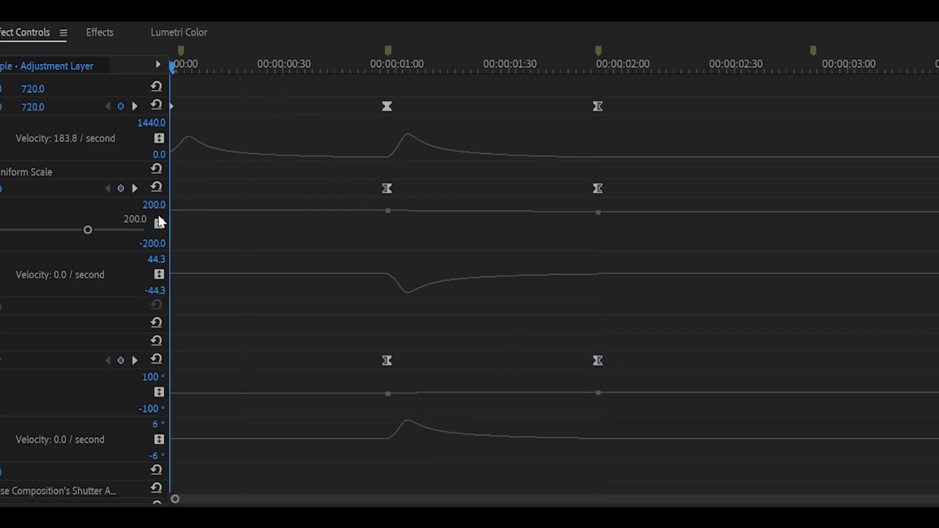
pyautogui.rightClick(269, 189)
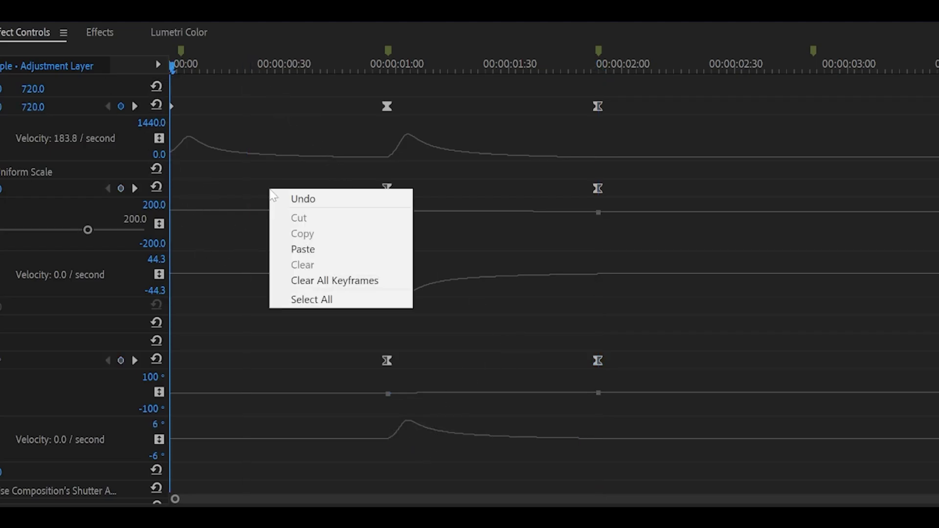
pyautogui.click(307, 253)
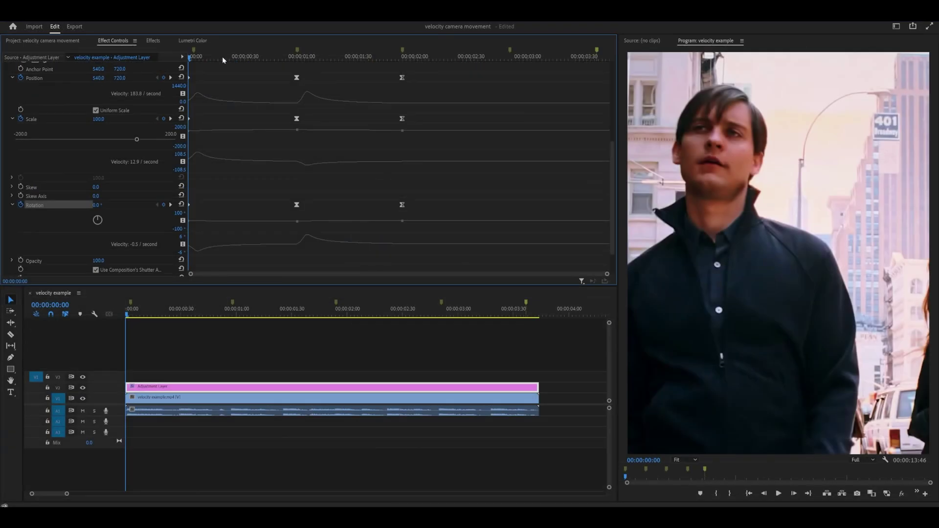
pyautogui.press('space')
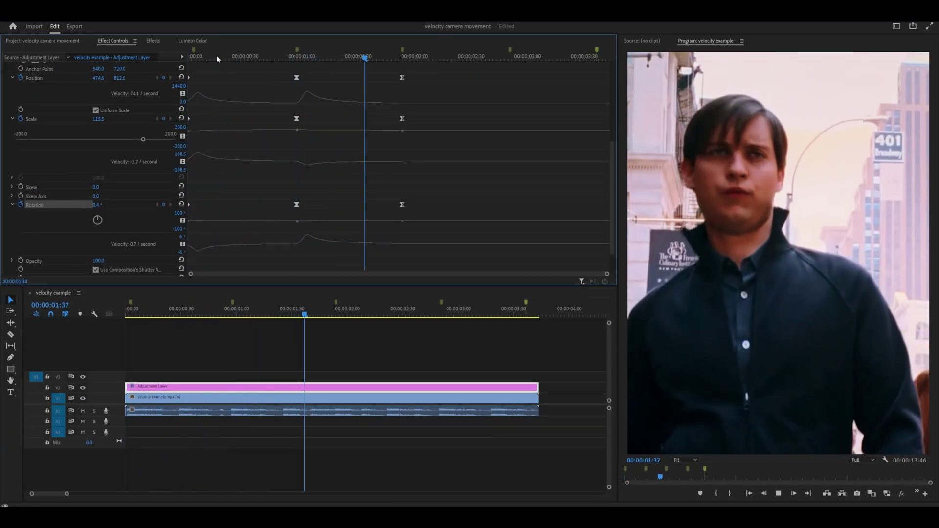
pyautogui.click(246, 56)
# Set the Transform Rotation to -0.5° at the 00:00:02:50 marker
pyautogui.moveTo(318, 57); pyautogui.dragTo(510, 59)
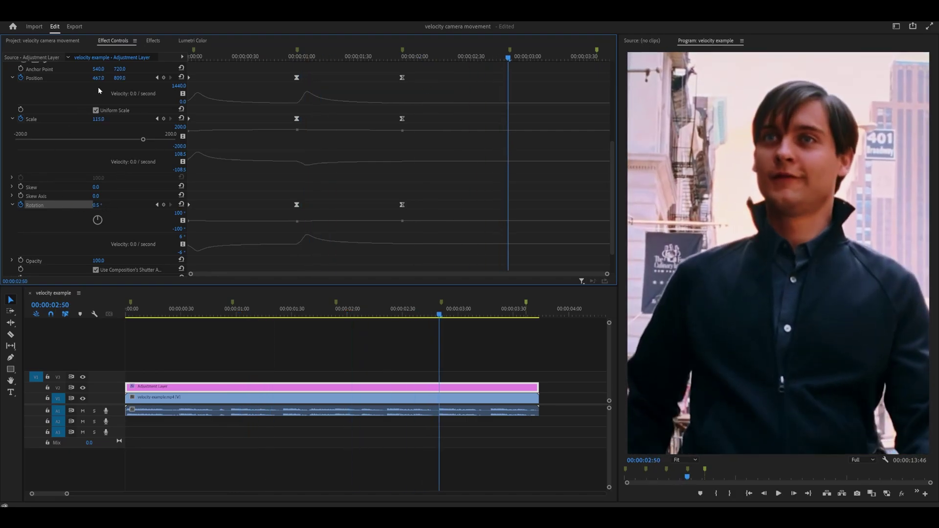
pyautogui.click(97, 205)
pyautogui.press('Escape')
pyautogui.click(103, 204)
pyautogui.write('-0')
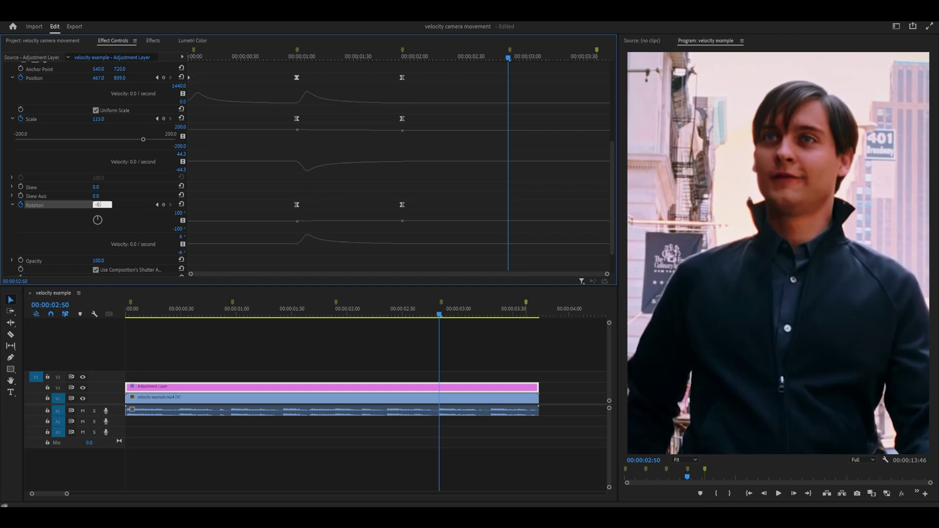
pyautogui.write('.5')
pyautogui.press('Return')
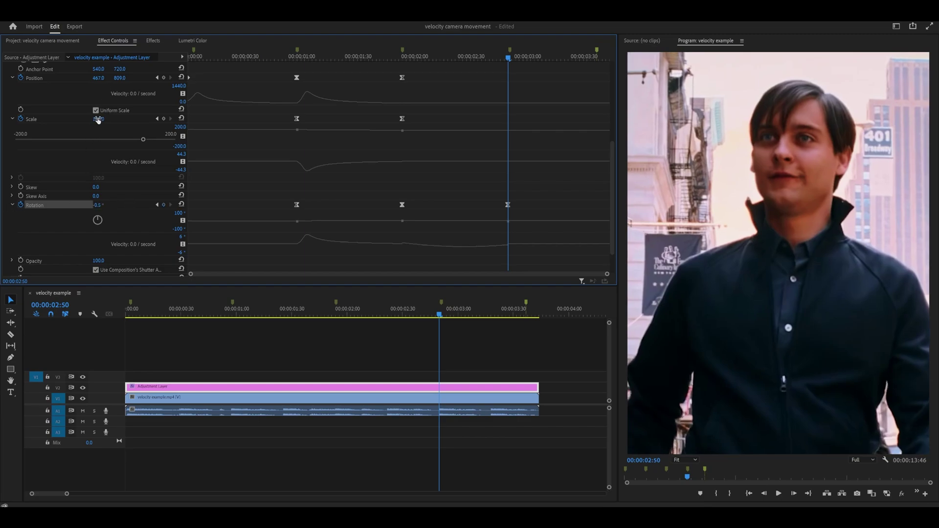
pyautogui.scroll(3, 340, 119)
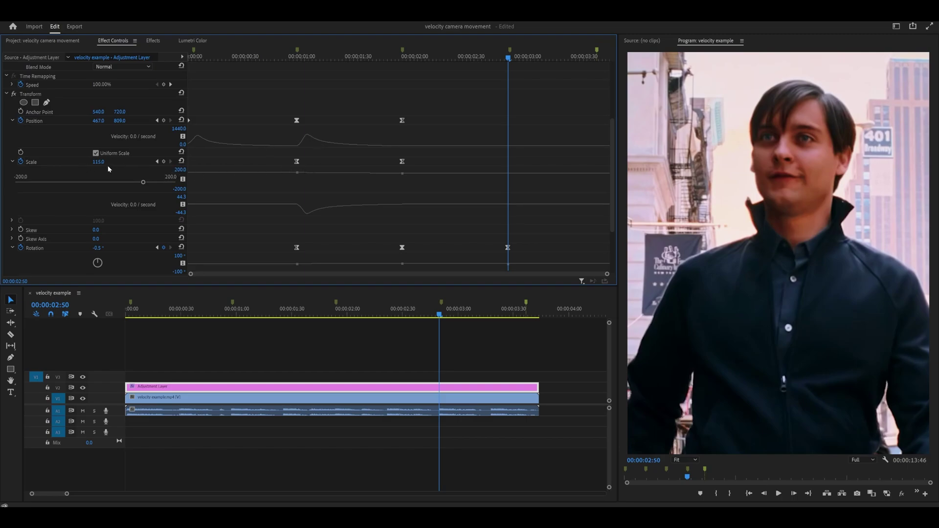
pyautogui.click(164, 162)
pyautogui.scroll(-2, 417, 61)
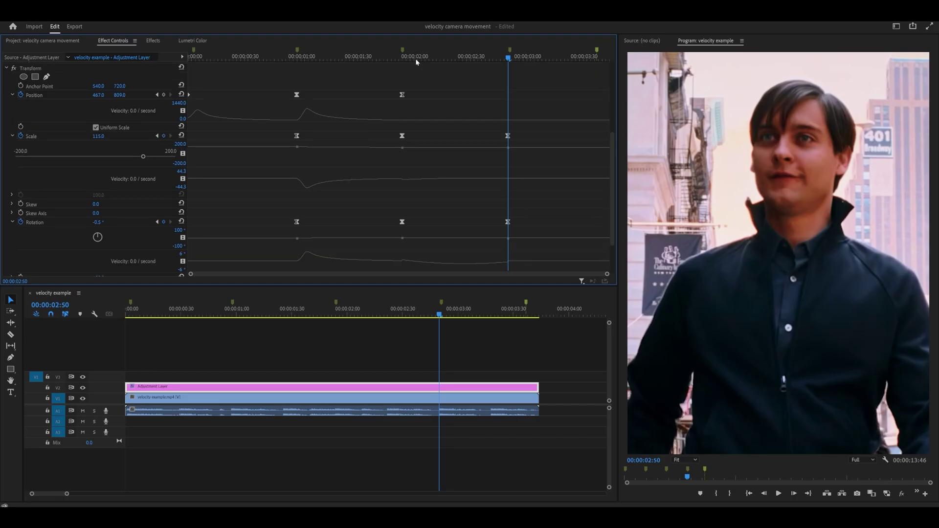
pyautogui.click(404, 57)
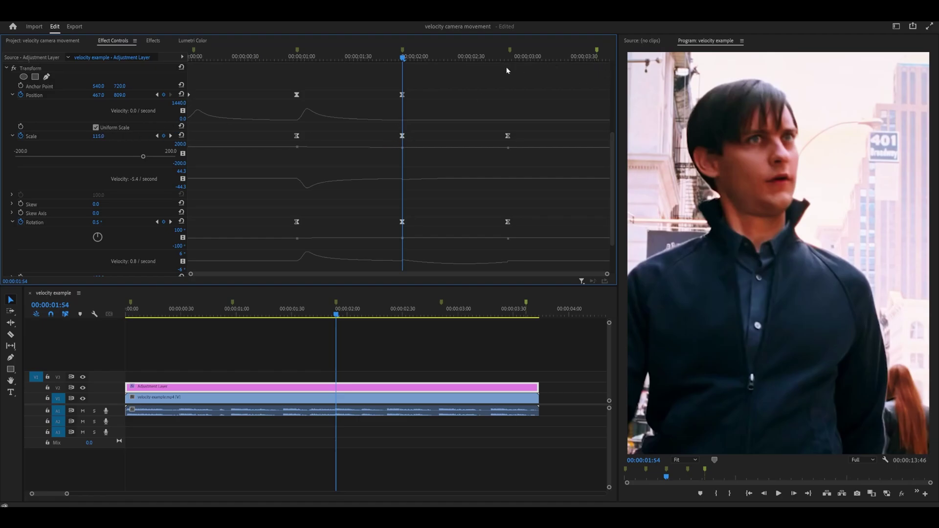
pyautogui.moveTo(508, 59); pyautogui.dragTo(409, 78)
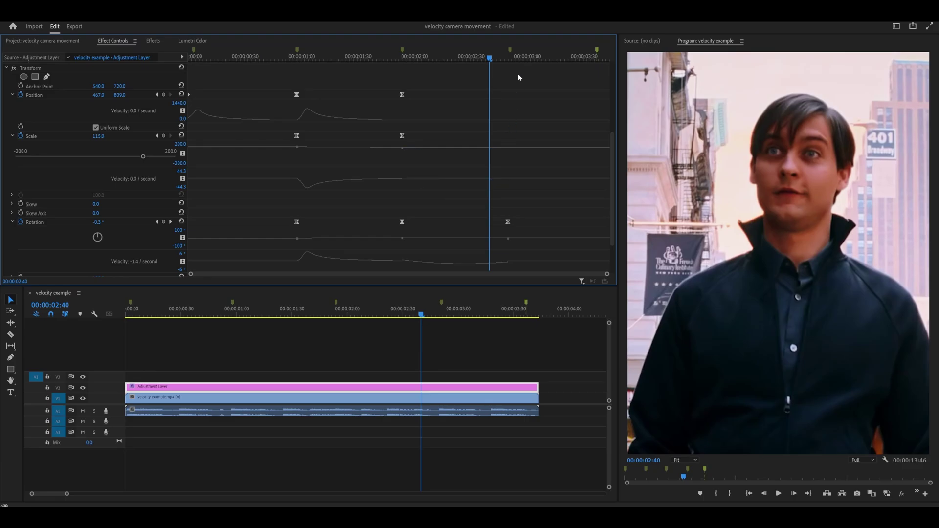
# Set Scale to 105 and Position to 548, 713 at the 00:00:02:50 marker
pyautogui.moveTo(511, 58); pyautogui.dragTo(509, 61)
pyautogui.click(100, 136)
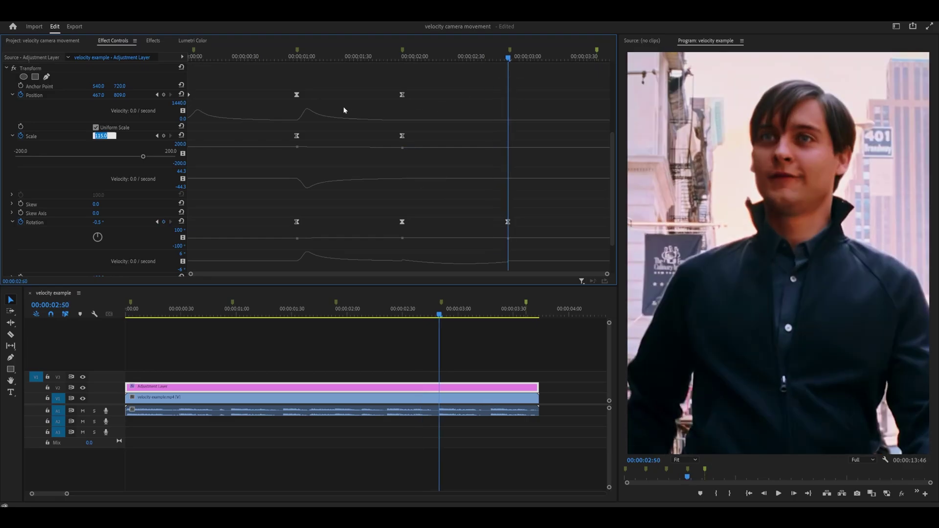
pyautogui.write('105')
pyautogui.press('Return')
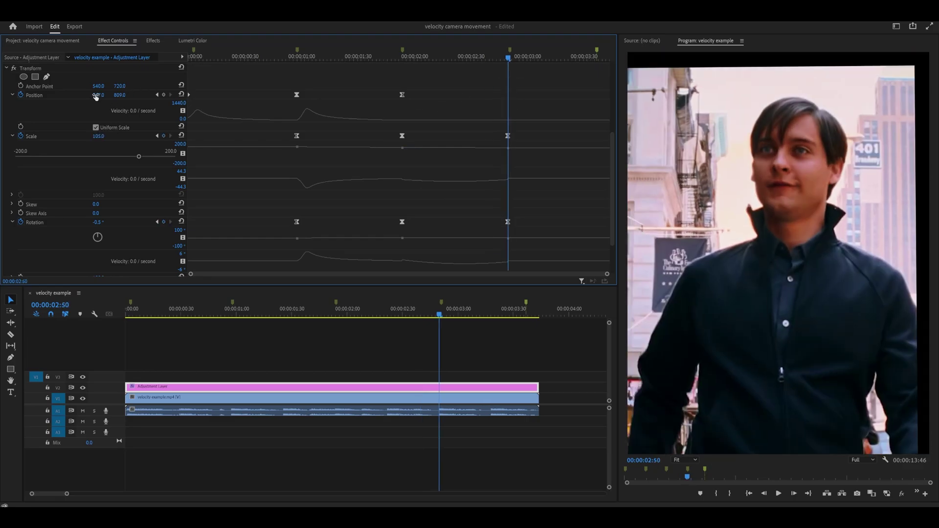
pyautogui.moveTo(95, 97); pyautogui.dragTo(72, 94)
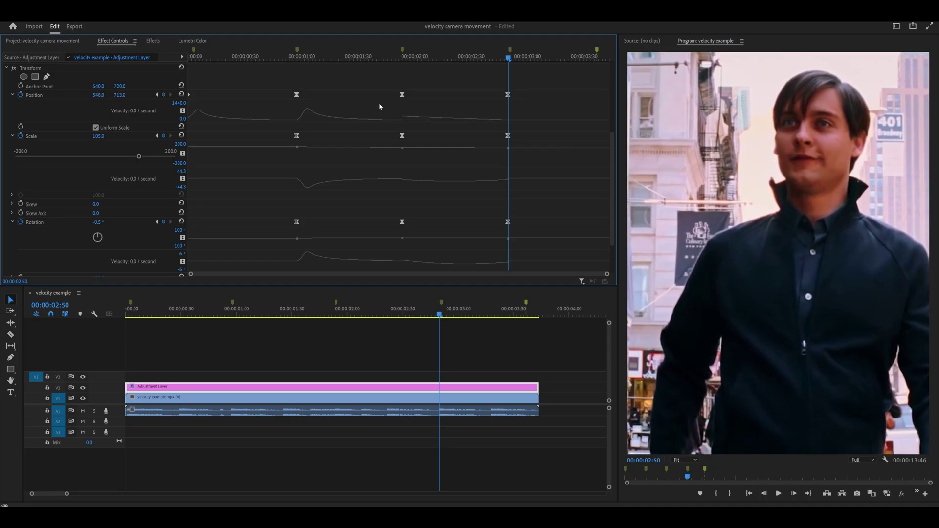
# Ease into the Position and Scale keyframes at 00:00:02:50 by flattening their incoming velocity to zero and lengthening the incoming handles
pyautogui.click(508, 95)
pyautogui.moveTo(490, 119); pyautogui.dragTo(357, 160)
pyautogui.click(507, 136)
pyautogui.moveTo(490, 179); pyautogui.dragTo(407, 183)
# Ease into the Rotation keyframe at 00:00:02:50 by lengthening its incoming handle to about half the curve at zero velocity
pyautogui.click(508, 221)
pyautogui.moveTo(486, 260); pyautogui.dragTo(418, 262)
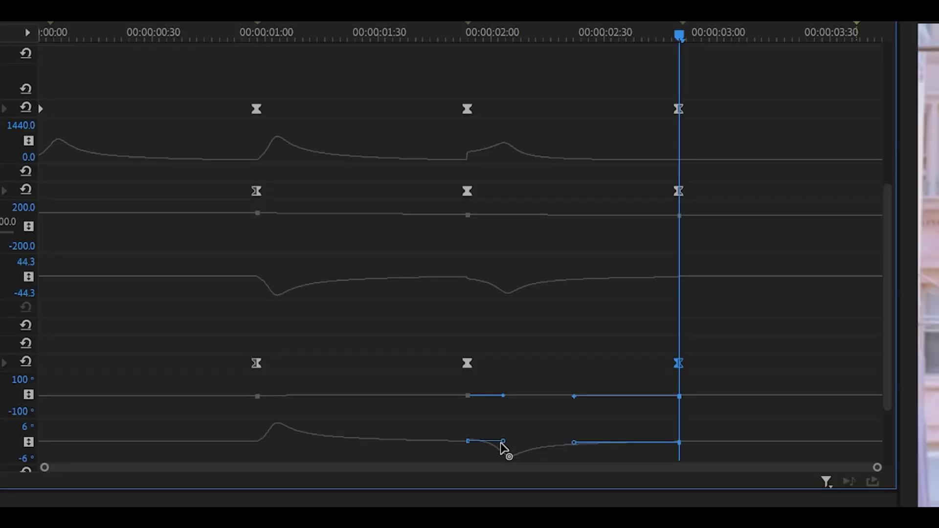
pyautogui.click(748, 290)
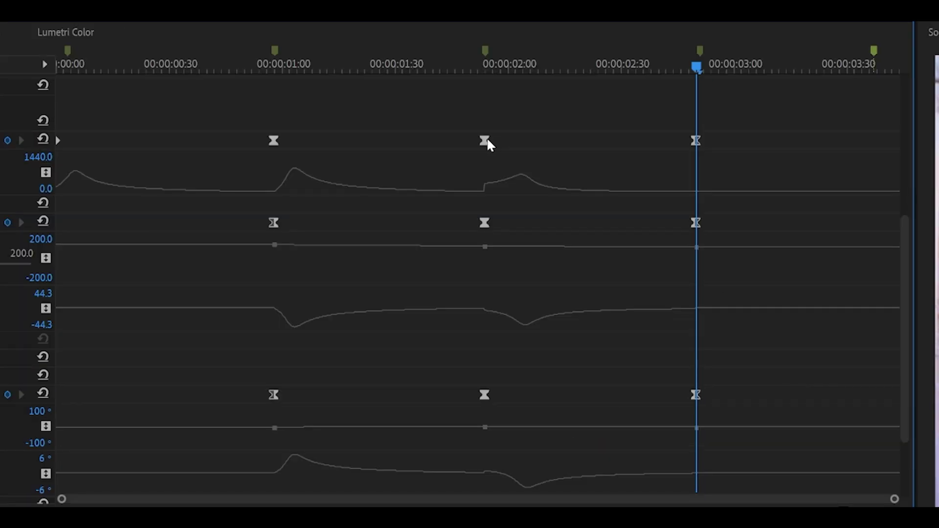
# Flatten the outgoing velocity of the Position keyframe at 00:00:01:54 to smooth its curve, previewing the movement around it
pyautogui.click(485, 140)
pyautogui.click(507, 172)
pyautogui.click(433, 67)
pyautogui.press('space')
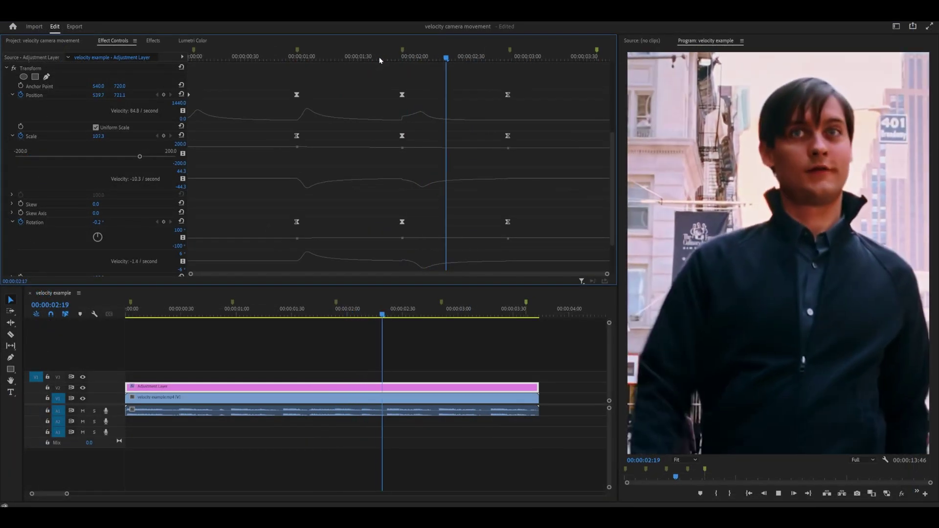
pyautogui.click(380, 59)
pyautogui.click(380, 58)
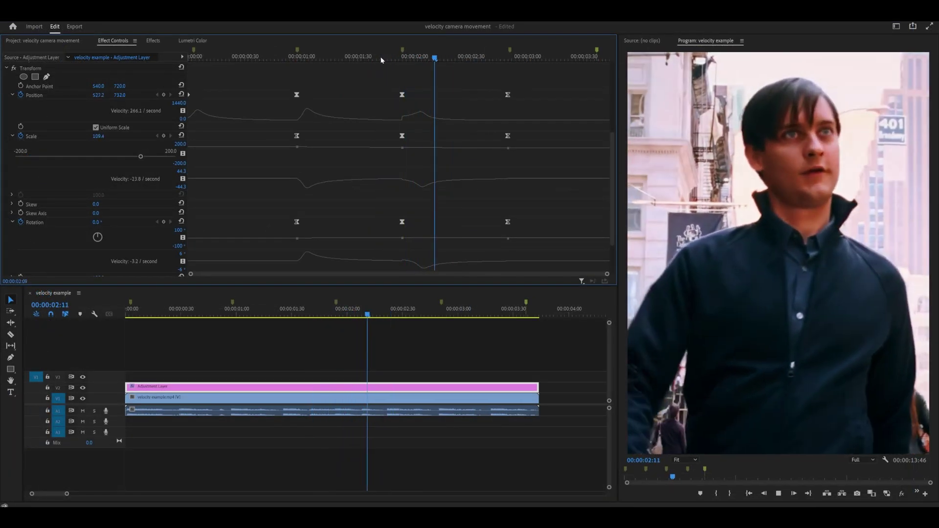
pyautogui.click(385, 57)
pyautogui.click(402, 94)
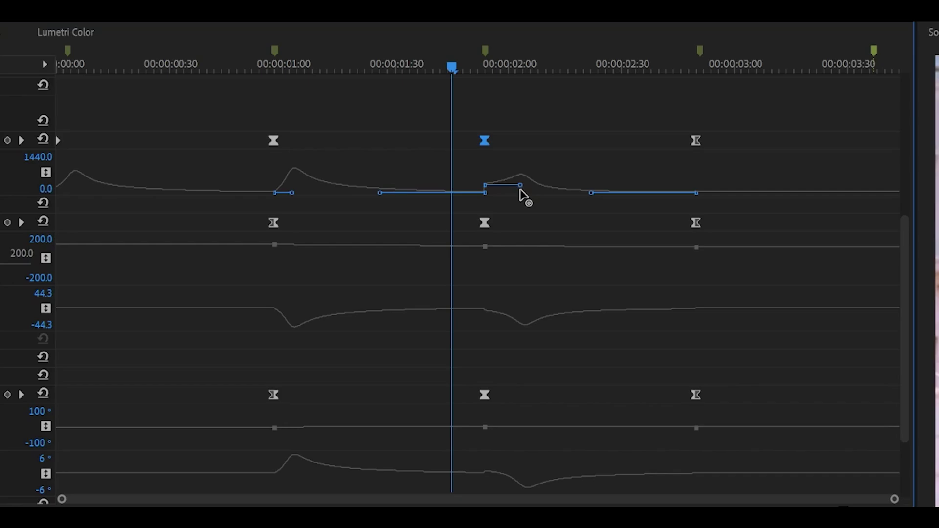
pyautogui.moveTo(520, 188)
pyautogui.mouseDown()
pyautogui.moveTo(513, 210)
pyautogui.moveTo(519, 195)
pyautogui.mouseUp()
pyautogui.moveTo(533, 157); pyautogui.dragTo(522, 494)
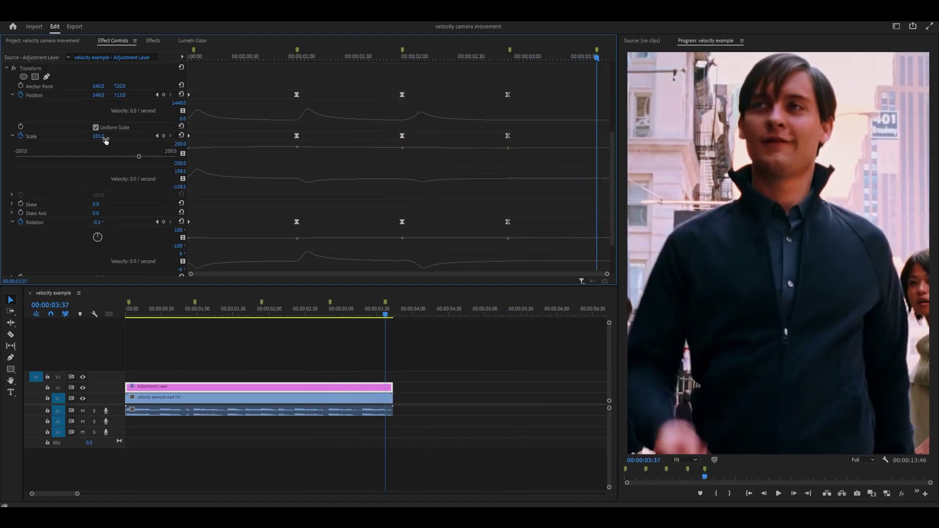
# Set Scale to 125 and Position to 488, 866 at the 00:00:03:37 marker
pyautogui.click(103, 135)
pyautogui.write('125')
pyautogui.press('Return')
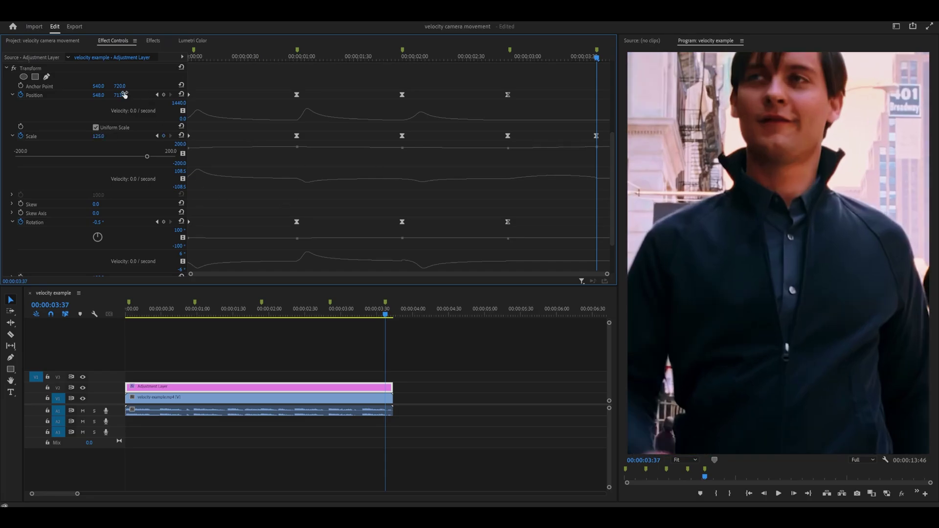
pyautogui.moveTo(120, 95); pyautogui.dragTo(137, 95)
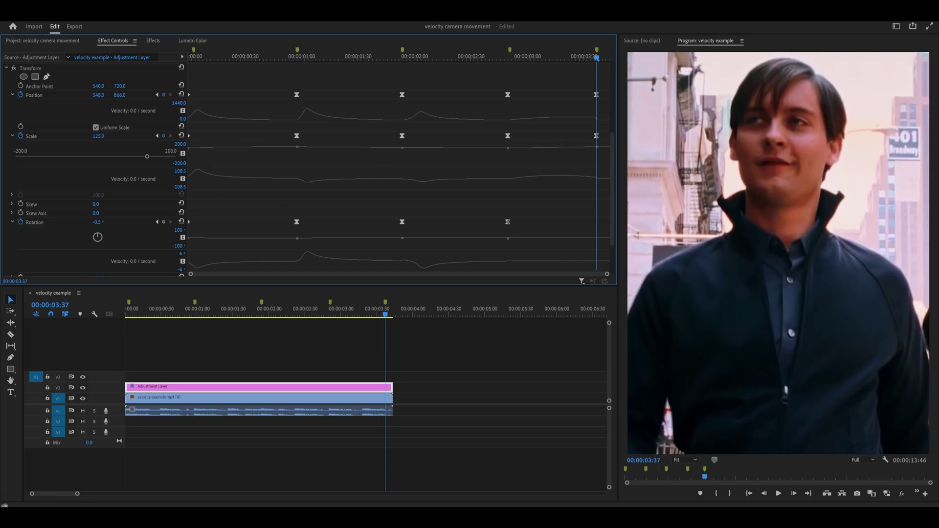
# Set the Transform Rotation to 1° at the 00:00:03:37 marker
pyautogui.scroll(-2, 99, 182)
pyautogui.click(98, 180)
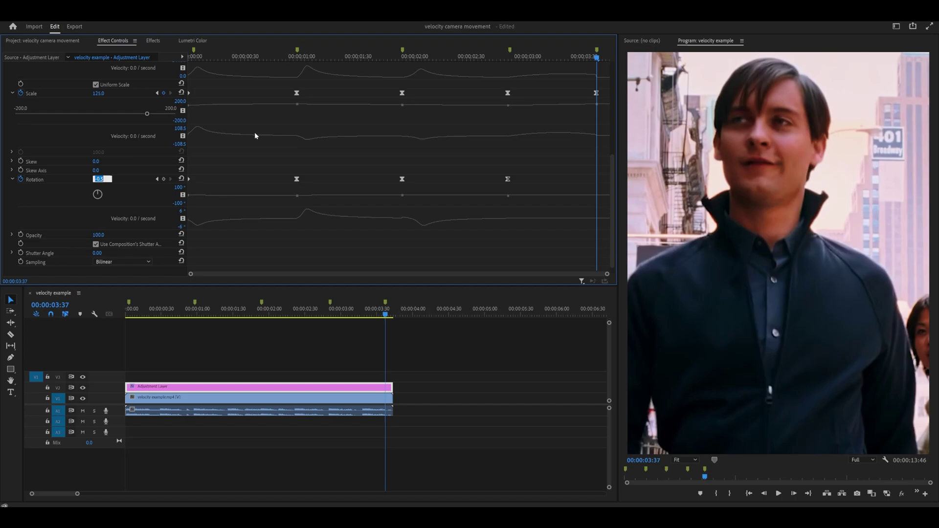
pyautogui.write('1')
pyautogui.press('Return')
pyautogui.scroll(1, 605, 105)
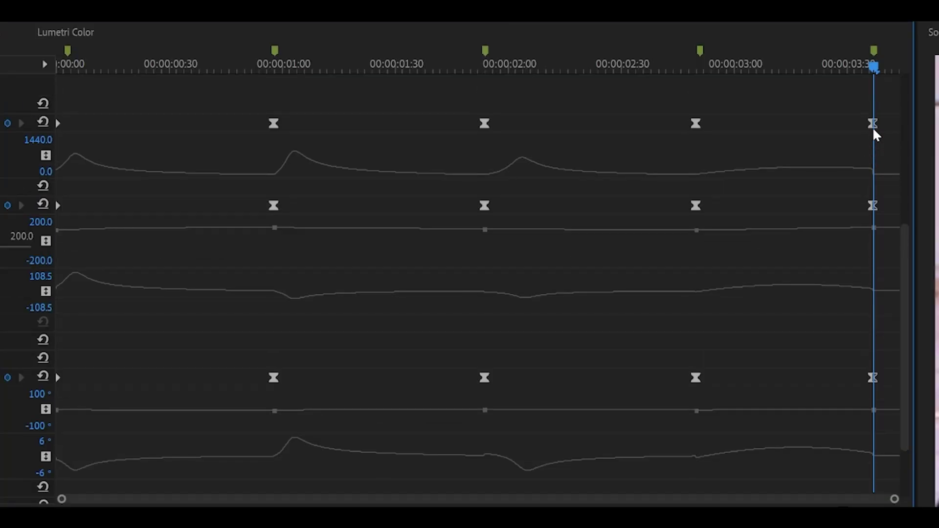
# Ease into the Position, Scale and Rotation keyframes at 00:00:03:37 by flattening their incoming velocity to zero and lengthening the incoming handles
pyautogui.click(597, 72)
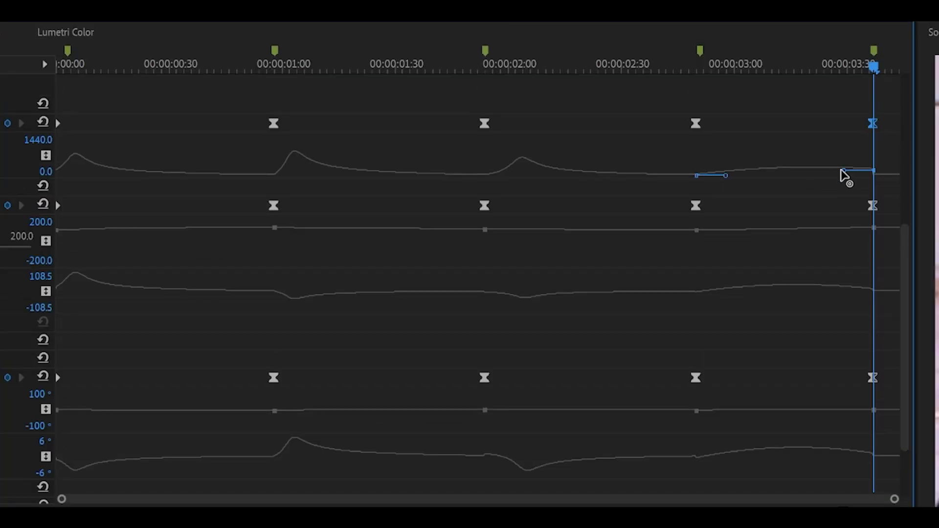
pyautogui.moveTo(582, 95); pyautogui.dragTo(552, 95)
pyautogui.click(873, 206)
pyautogui.moveTo(844, 291); pyautogui.dragTo(741, 315)
pyautogui.click(872, 378)
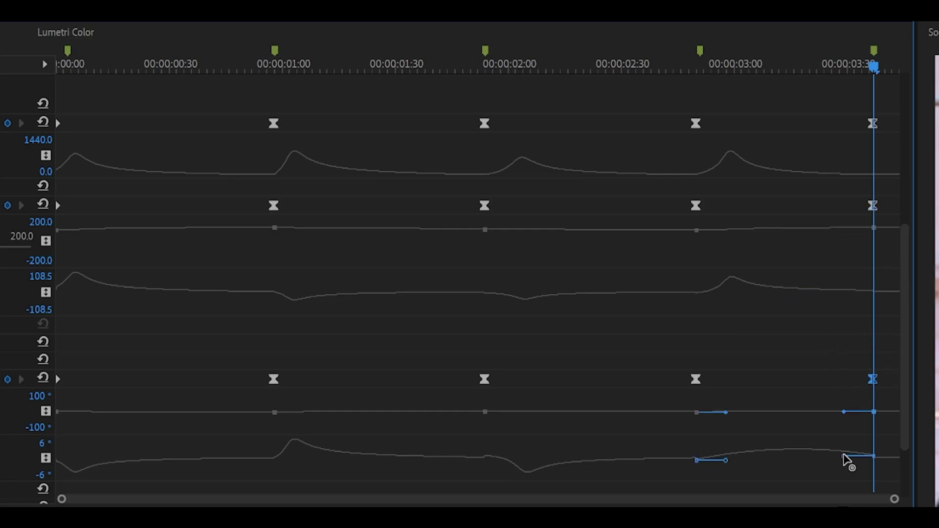
pyautogui.moveTo(844, 455); pyautogui.dragTo(715, 455)
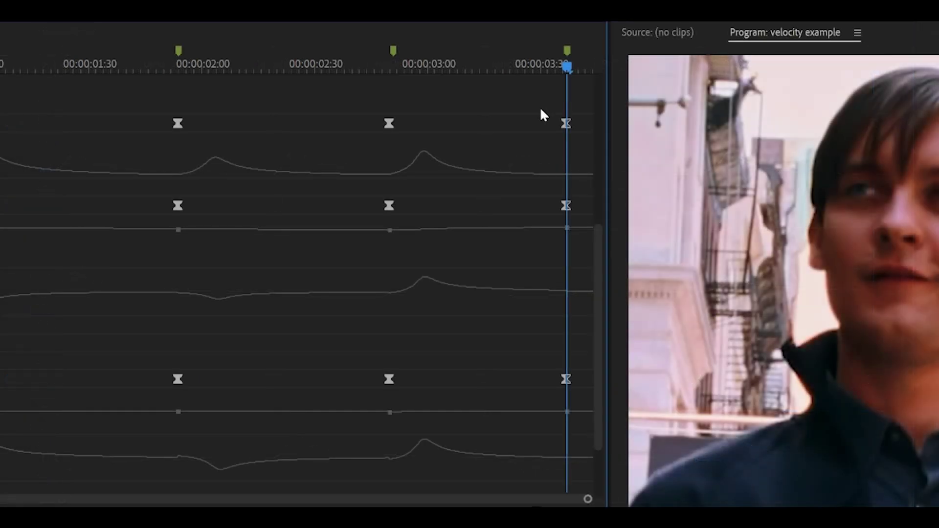
# Move the last Position, Scale and Rotation keyframes to the end of the adjustment layer and play back the camera movement
pyautogui.moveTo(550, 109); pyautogui.dragTo(606, 386)
pyautogui.click(380, 456)
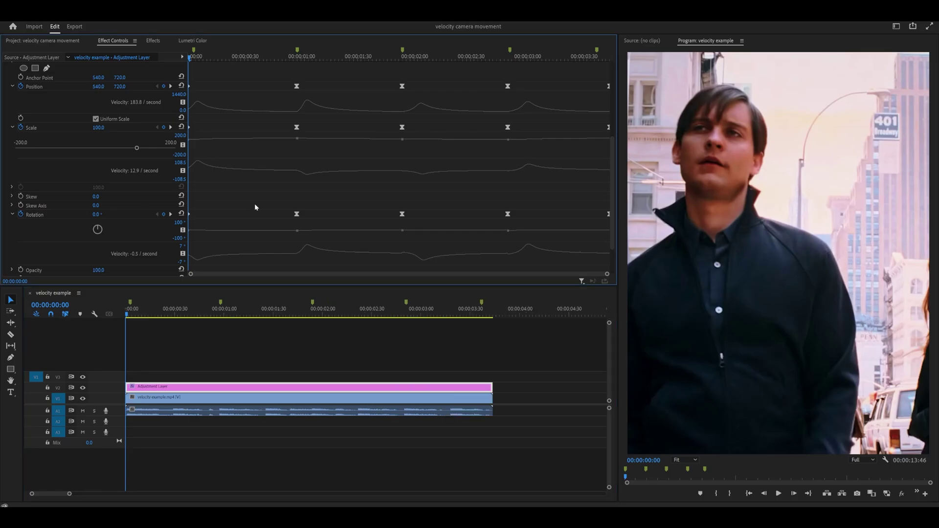
pyautogui.press('space')
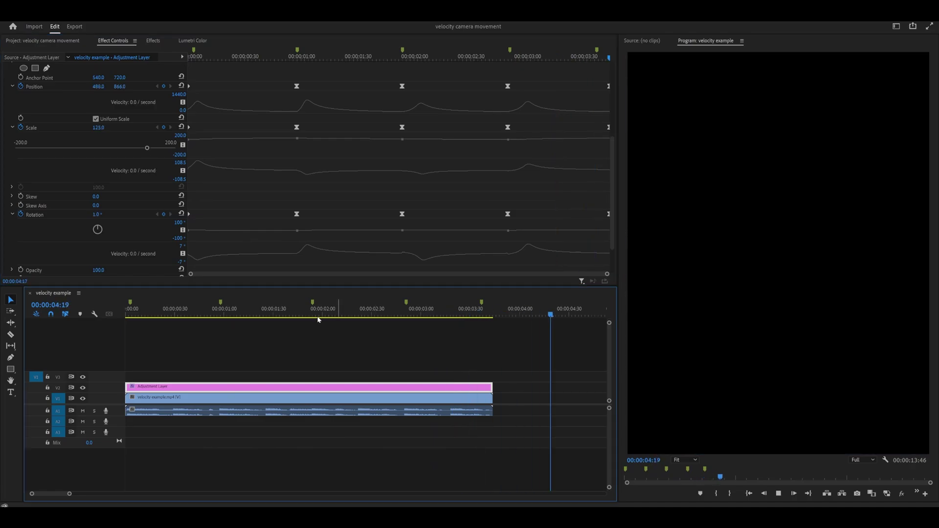
pyautogui.click(219, 320)
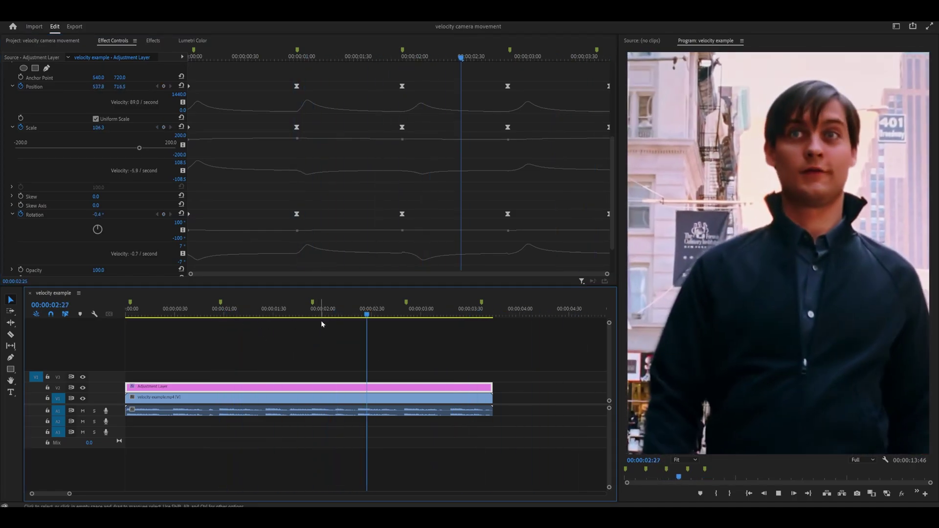
pyautogui.click(363, 316)
# Set the Rotation keyframe at 00:00:01:54 to 1° and the one at 00:00:02:50 to -1°
pyautogui.moveTo(363, 316); pyautogui.dragTo(313, 319)
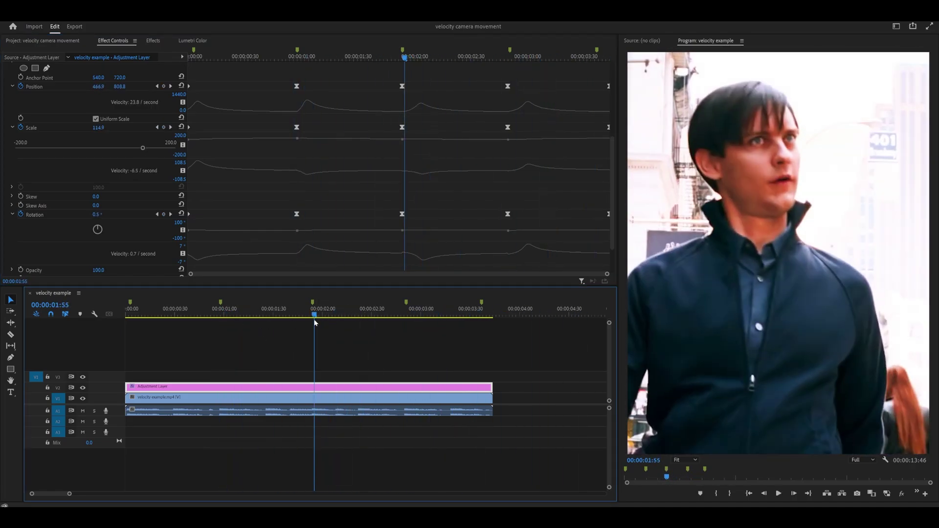
pyautogui.click(100, 214)
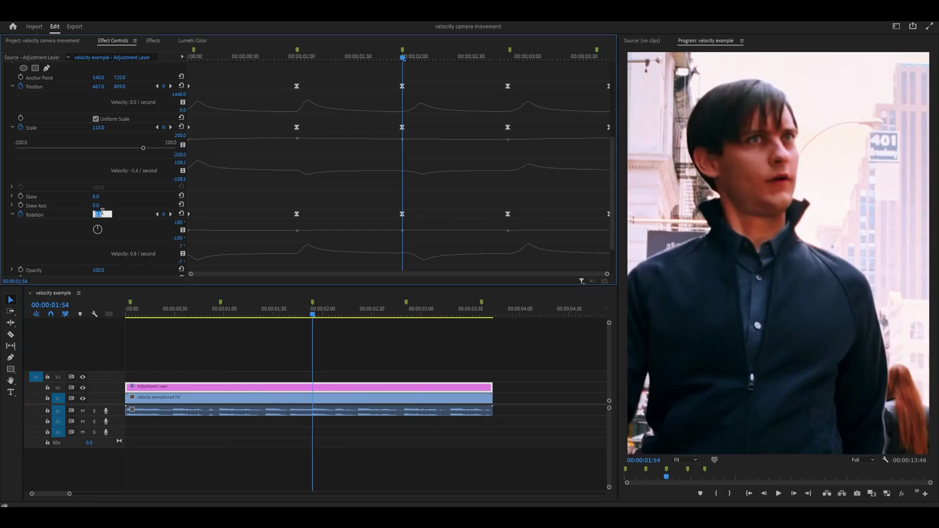
pyautogui.press('Return')
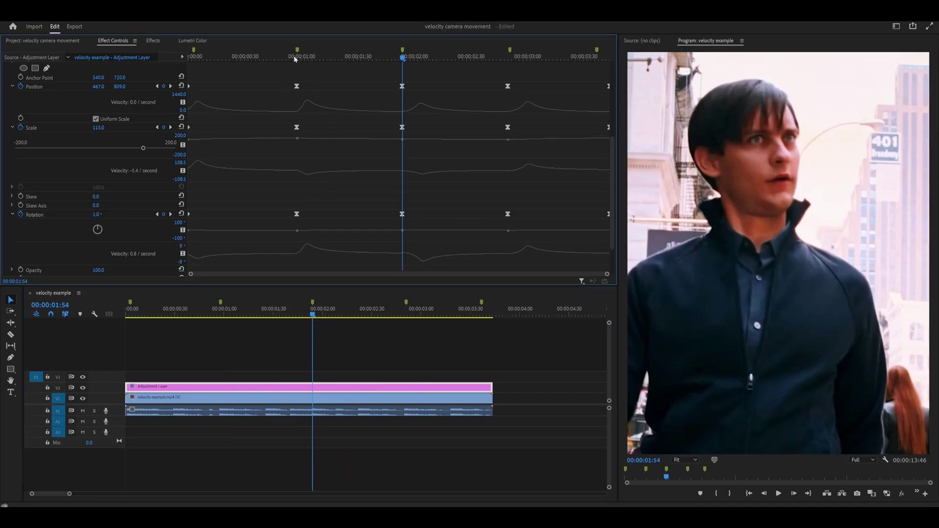
pyautogui.moveTo(297, 57); pyautogui.dragTo(509, 83)
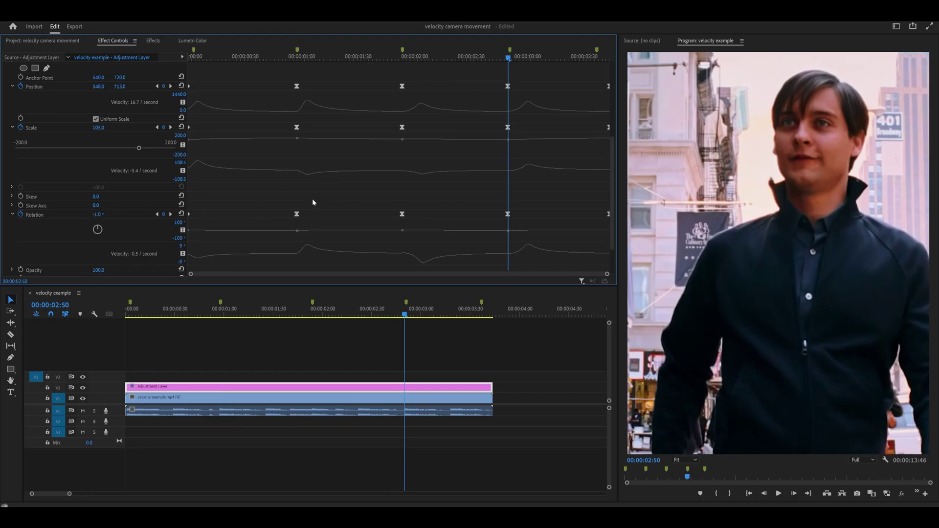
# Preview the stronger rotation, shift the last Rotation keyframe to 00:00:03:27 to reach it, and set its value to 2°
pyautogui.click(265, 57)
pyautogui.press('space')
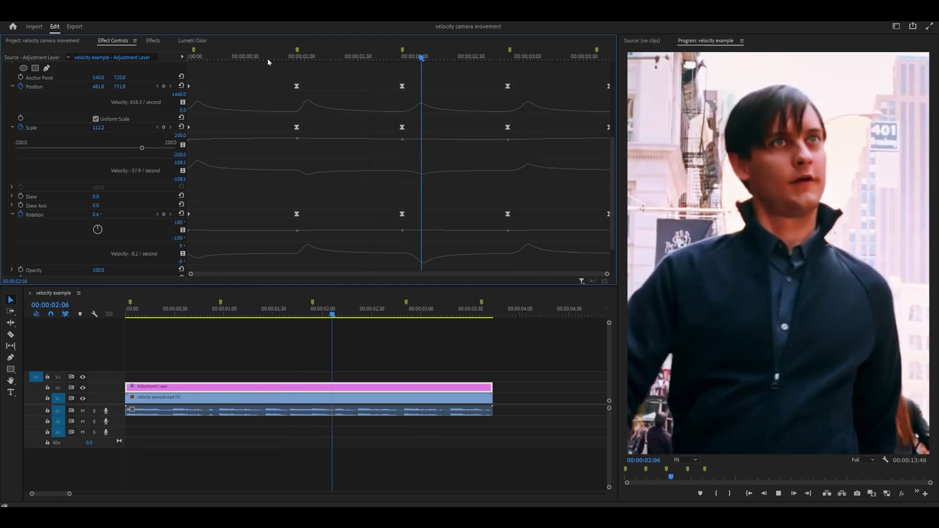
pyautogui.click(268, 58)
pyautogui.moveTo(286, 57); pyautogui.dragTo(580, 57)
pyautogui.moveTo(608, 213); pyautogui.dragTo(579, 221)
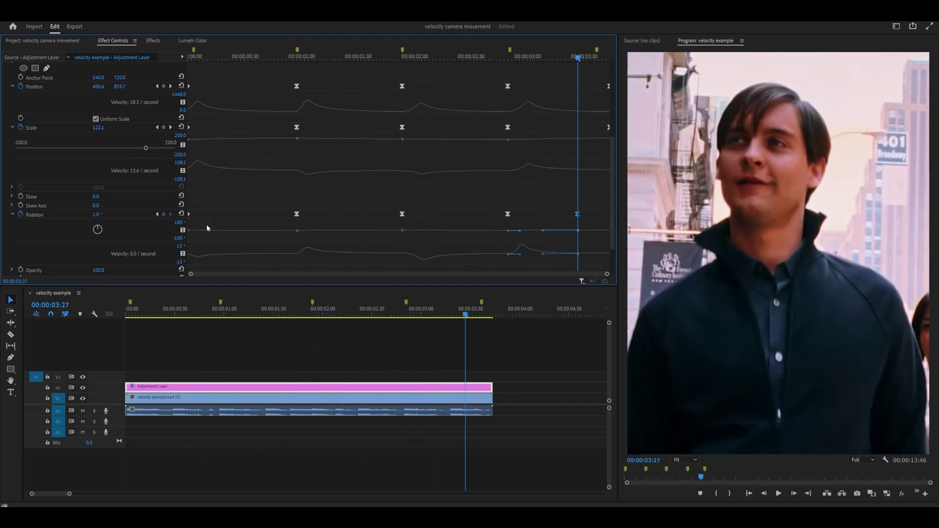
pyautogui.click(98, 213)
pyautogui.write('2')
pyautogui.press('Return')
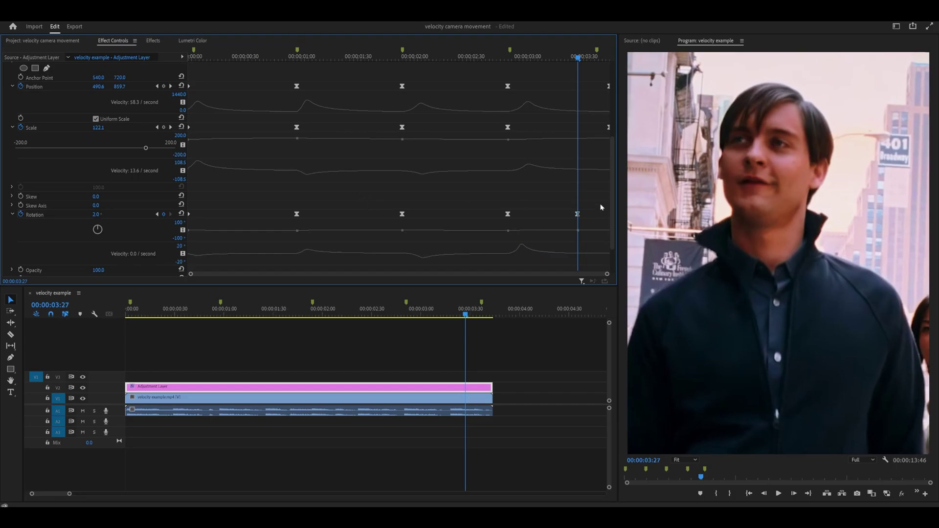
# Save the project and play back the clip's full in-to-out range from 00:00:00:00
pyautogui.hotkey('ctrl', 's')
pyautogui.click(135, 314)
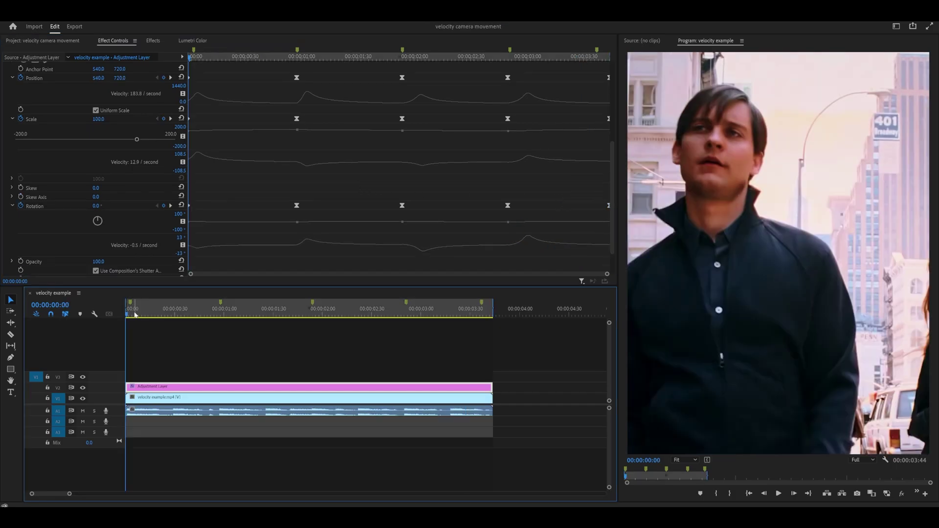
pyautogui.press('space')
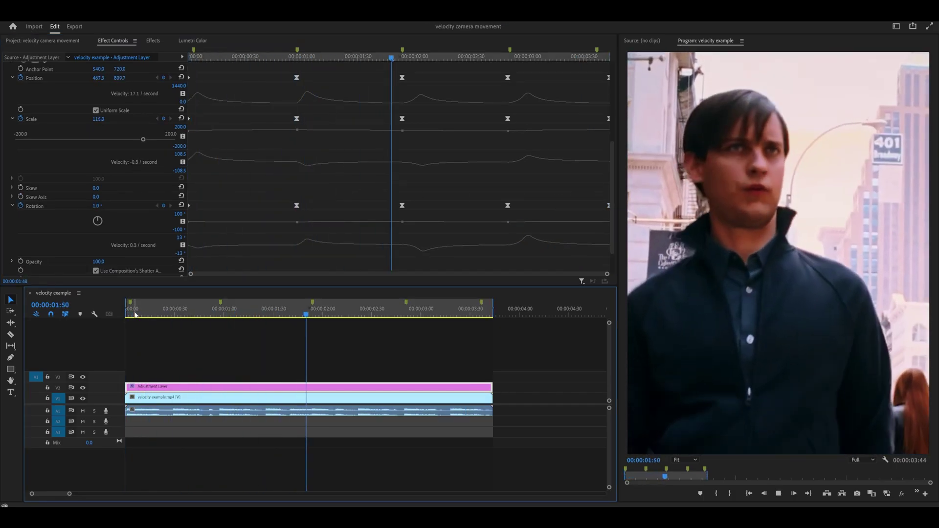